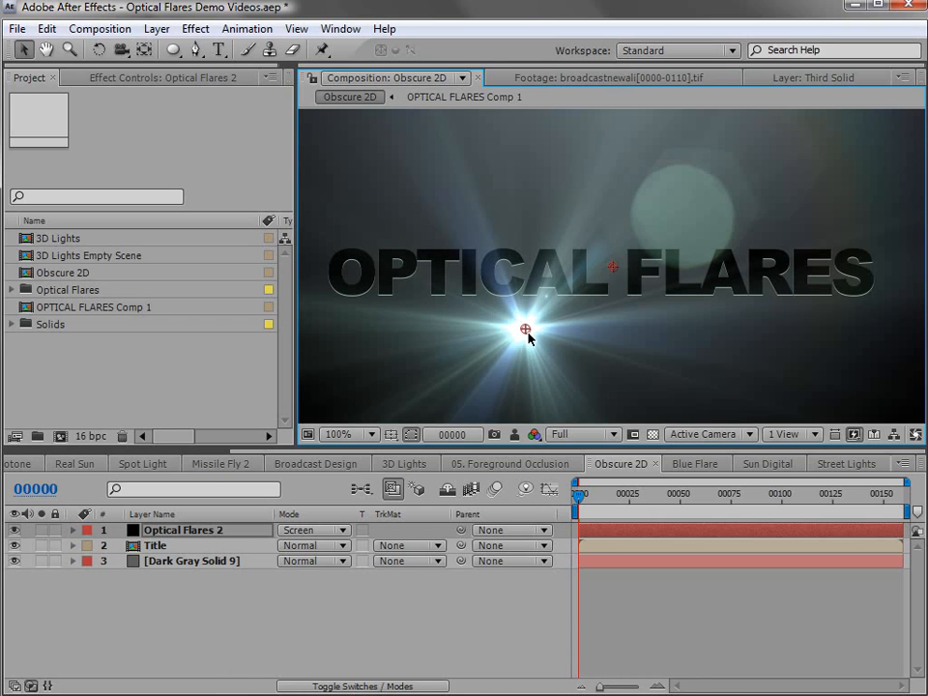
Move the flare over the title text to about 343, 283 and set its foreground Layer 1 source to the Title layer.
left_click_drag(525, 331, 489, 282)
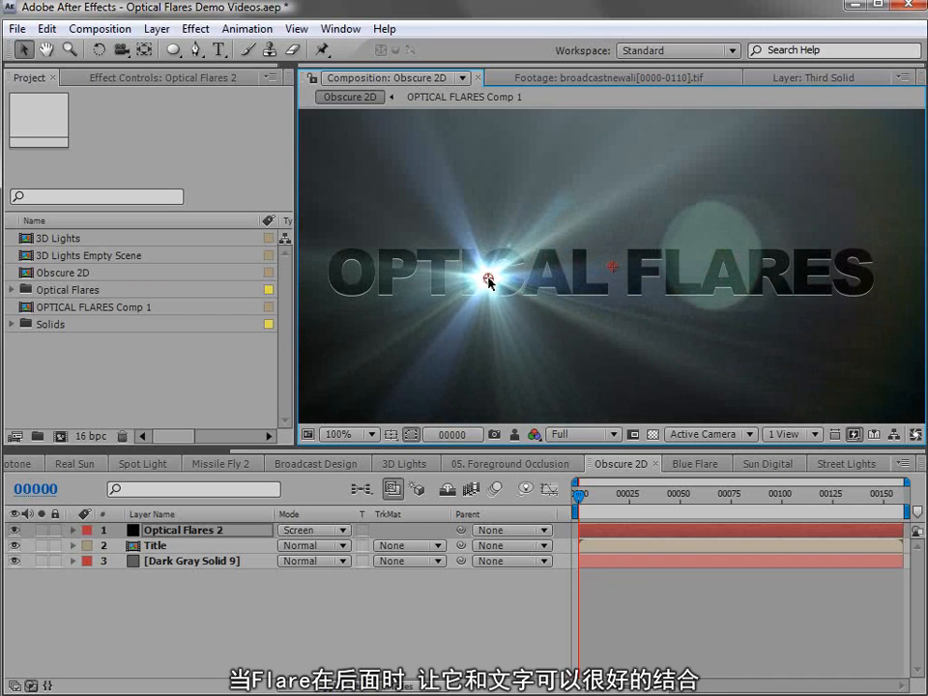
left_click(126, 76)
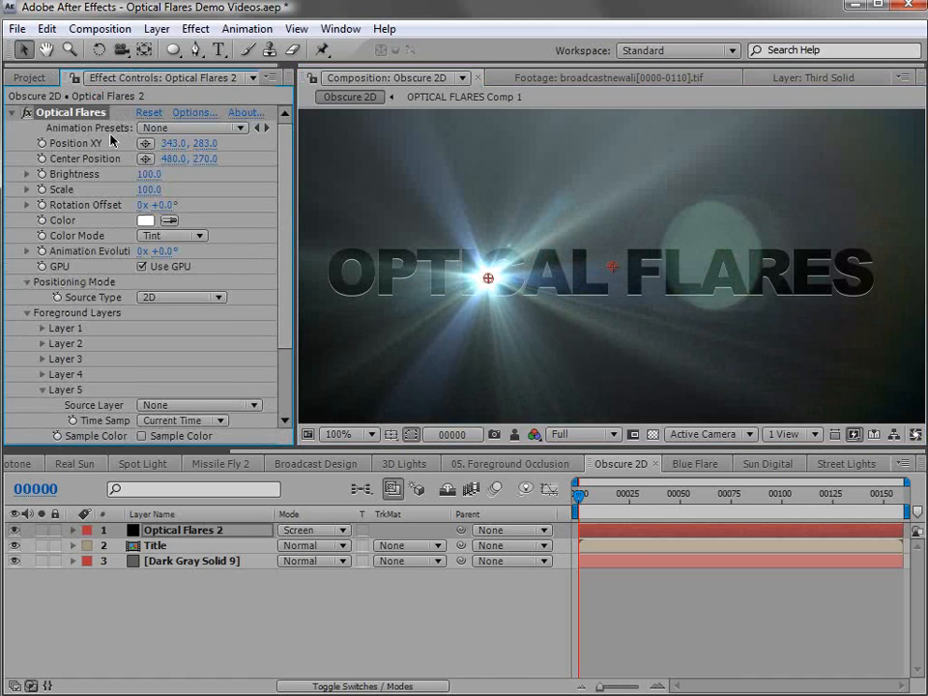
left_click(27, 312)
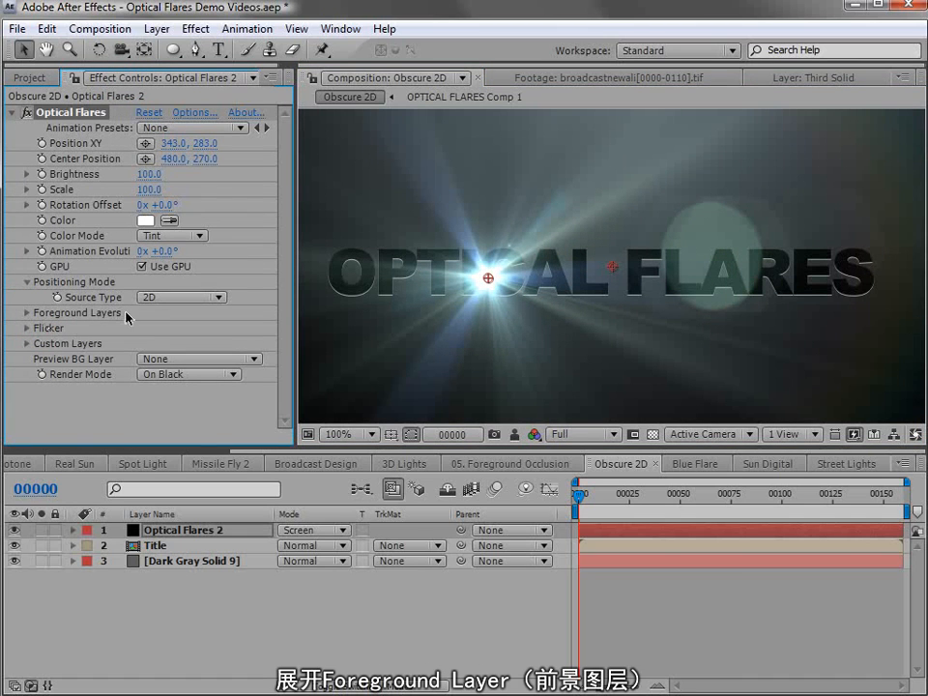
left_click(28, 313)
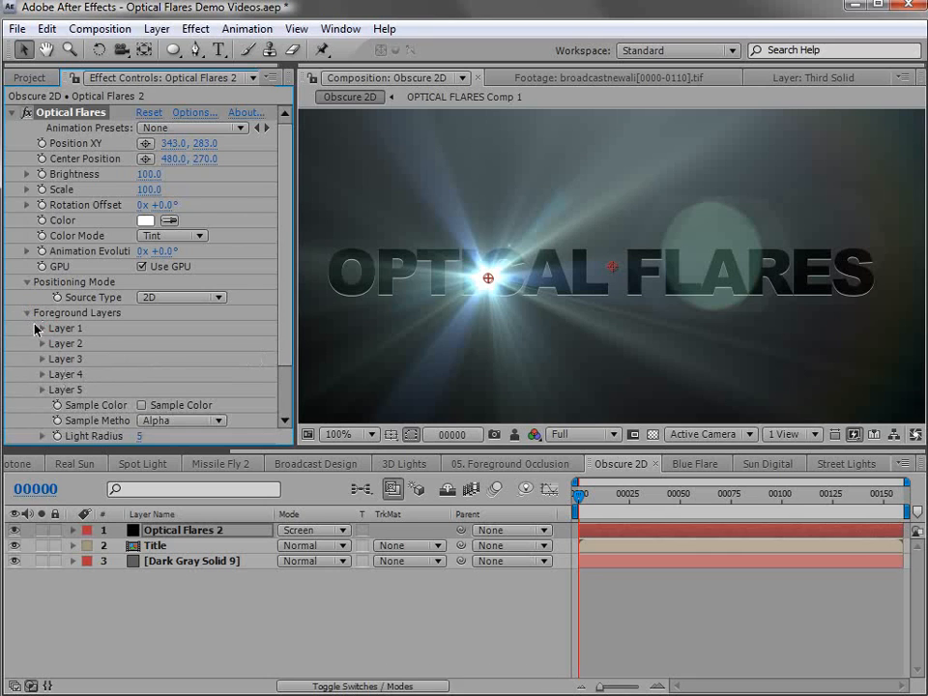
left_click(41, 328)
left_click(184, 344)
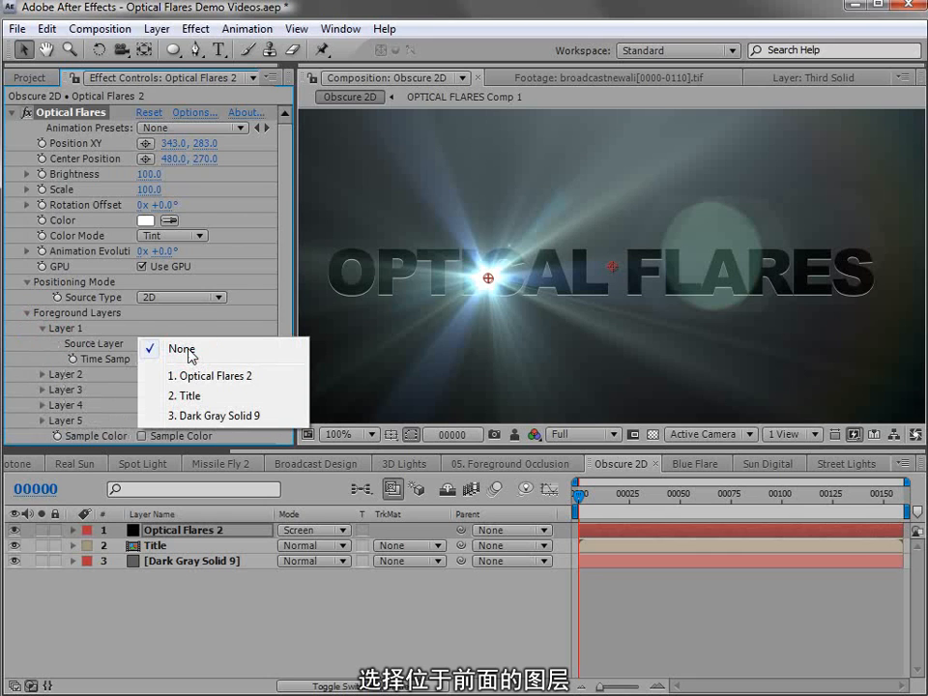
left_click(205, 396)
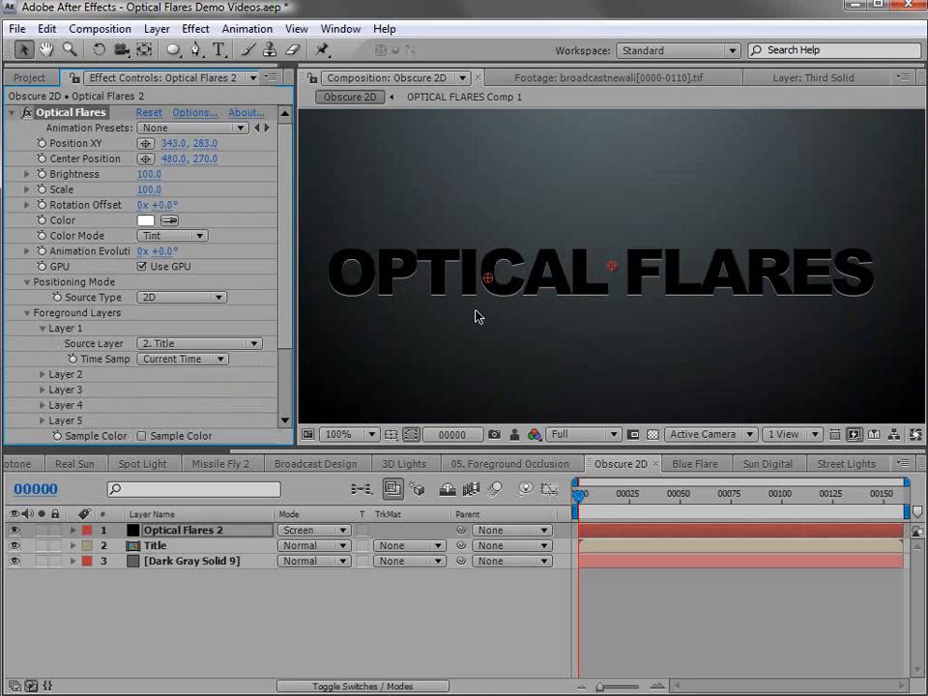
Move the flare just above the title to about 443, 223 and keep the foreground Sample Method on Alpha.
left_click_drag(488, 284, 579, 224)
scroll(283, 253, "down", 3)
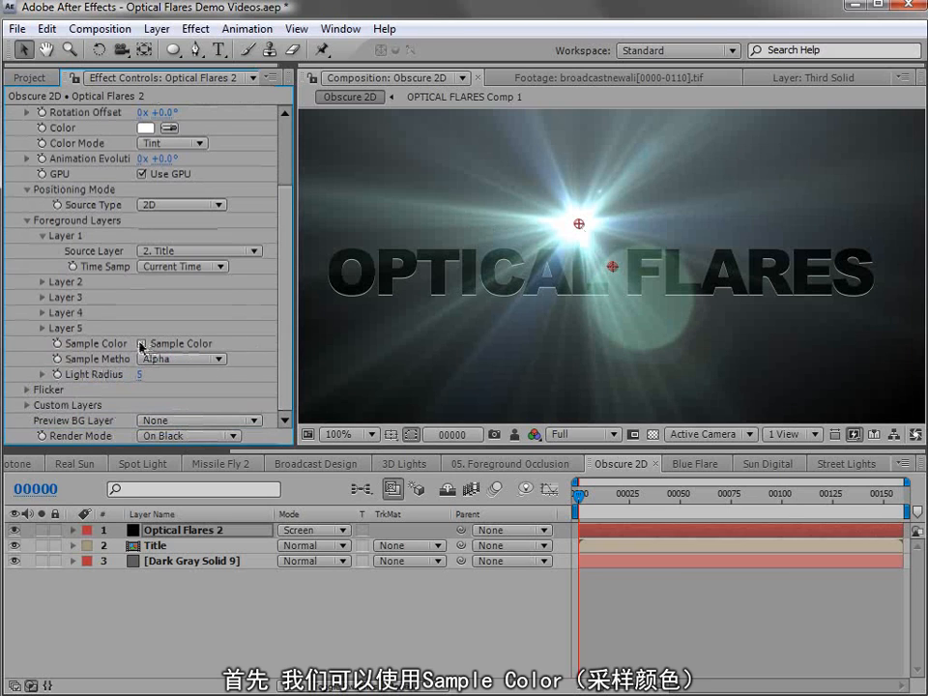
left_click(174, 358)
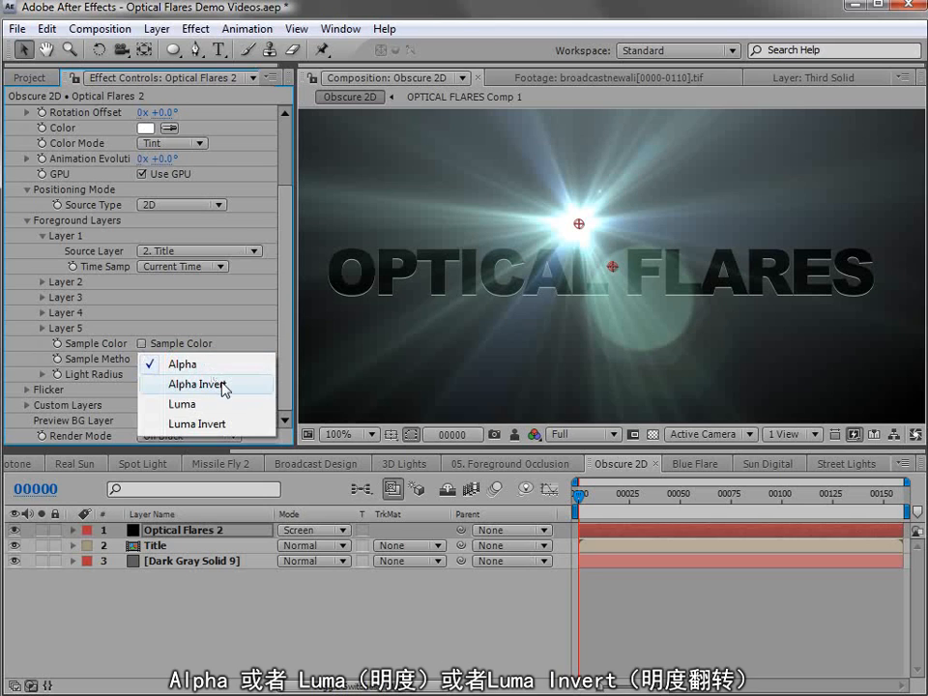
left_click(199, 366)
scroll(85, 116, "up", 3)
left_click(86, 114)
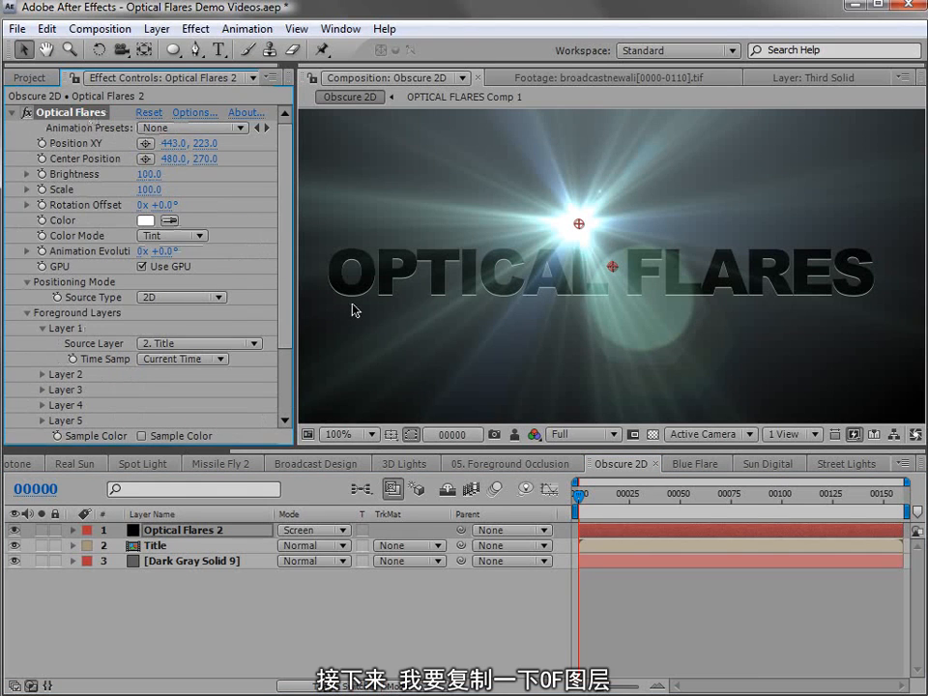
Duplicate the Optical Flares 2 layer.
left_click(183, 531)
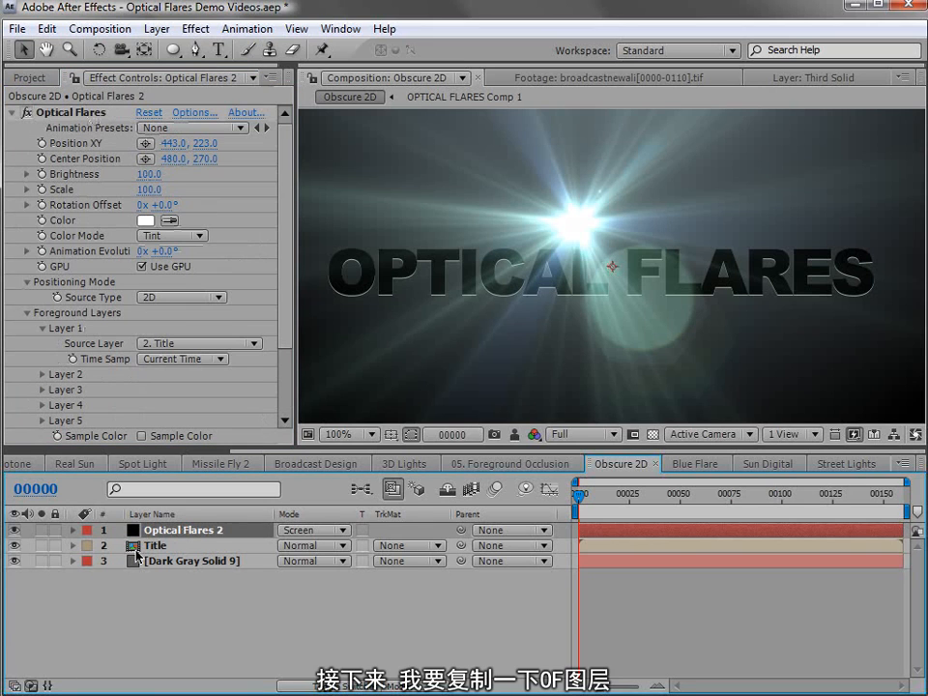
left_click(47, 28)
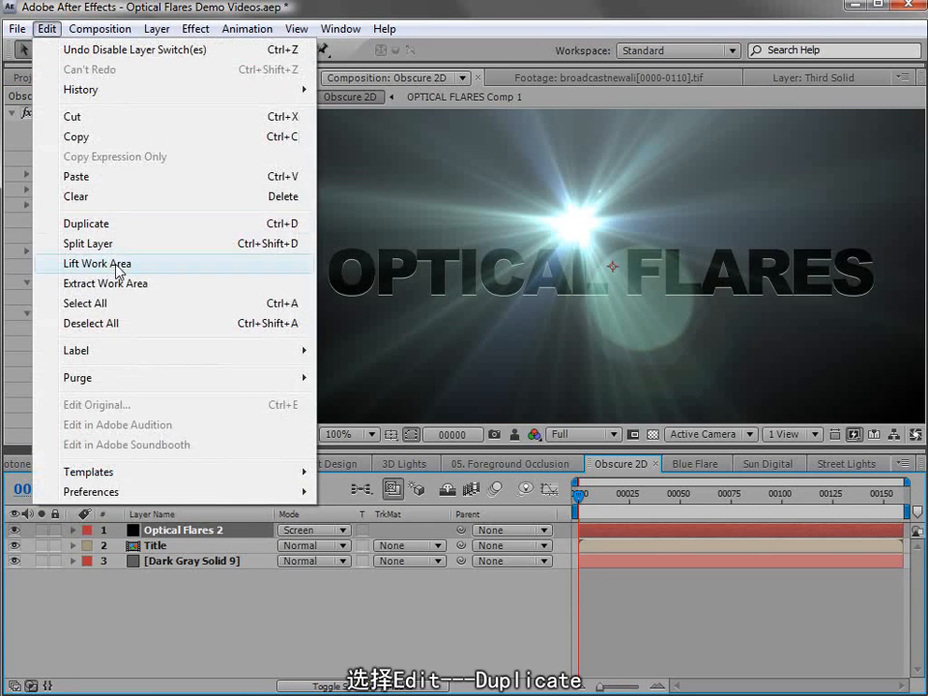
left_click(102, 229)
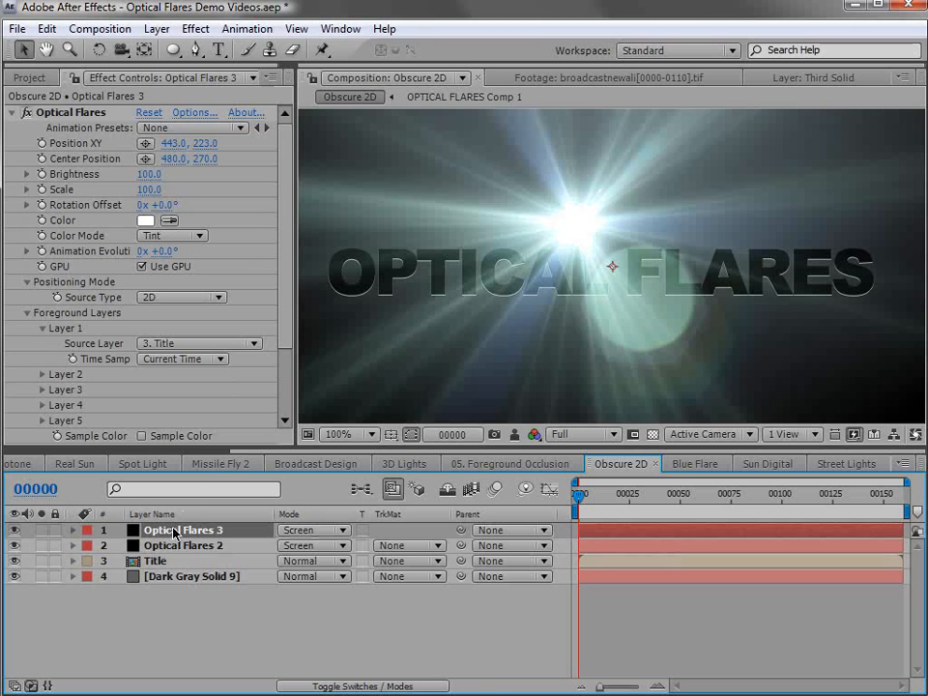
Add an expression to Position XY of Optical Flares 2 that links it to Position XY of Optical Flares 3.
left_click(162, 548)
key("e")
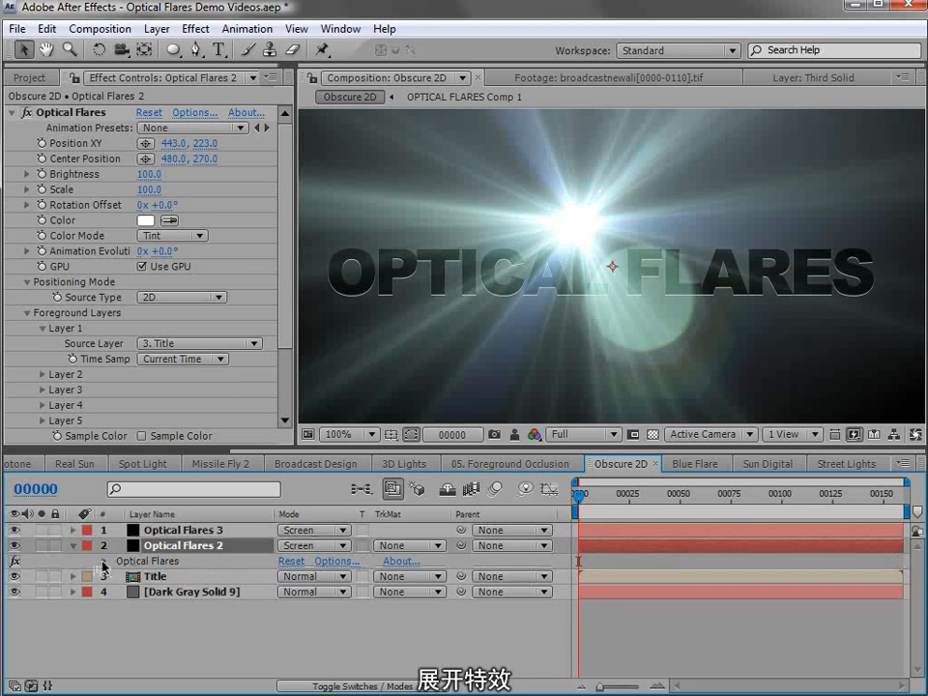
left_click(103, 561)
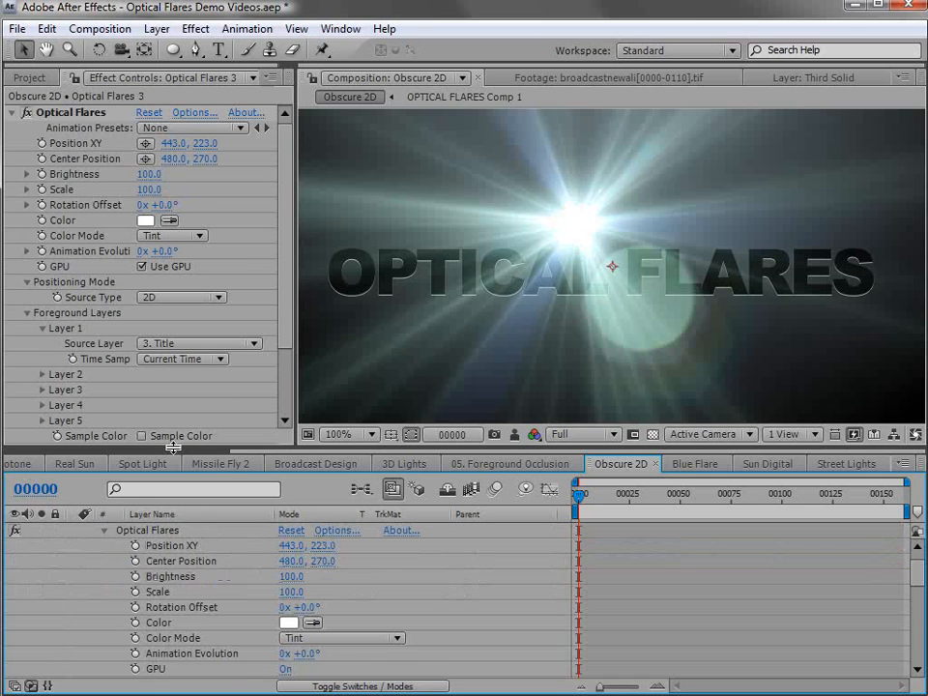
left_click_drag(171, 447, 162, 207)
left_click(182, 557)
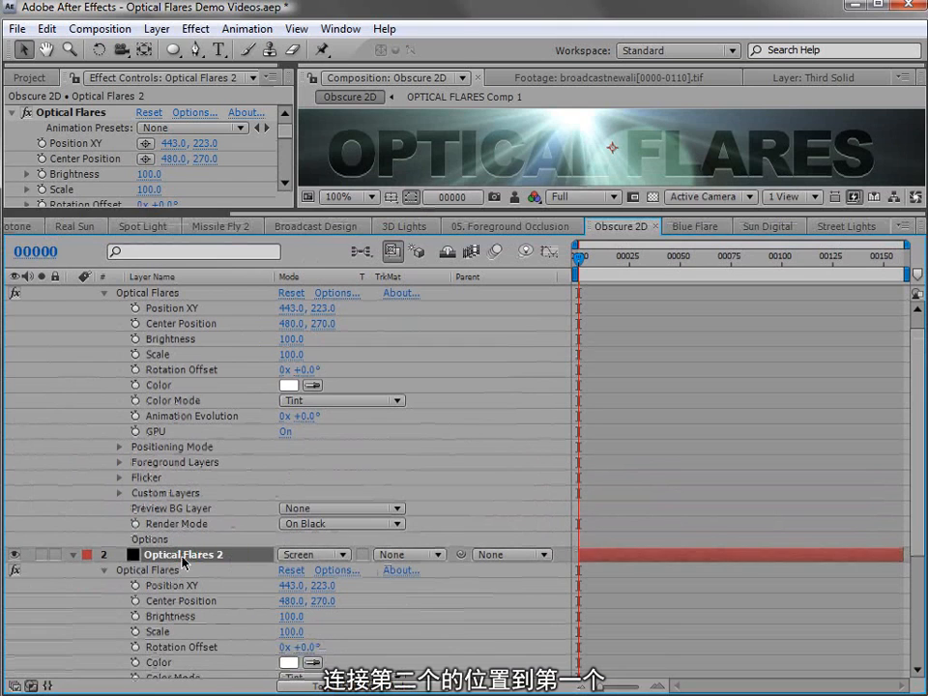
scroll(167, 343, "up", 1)
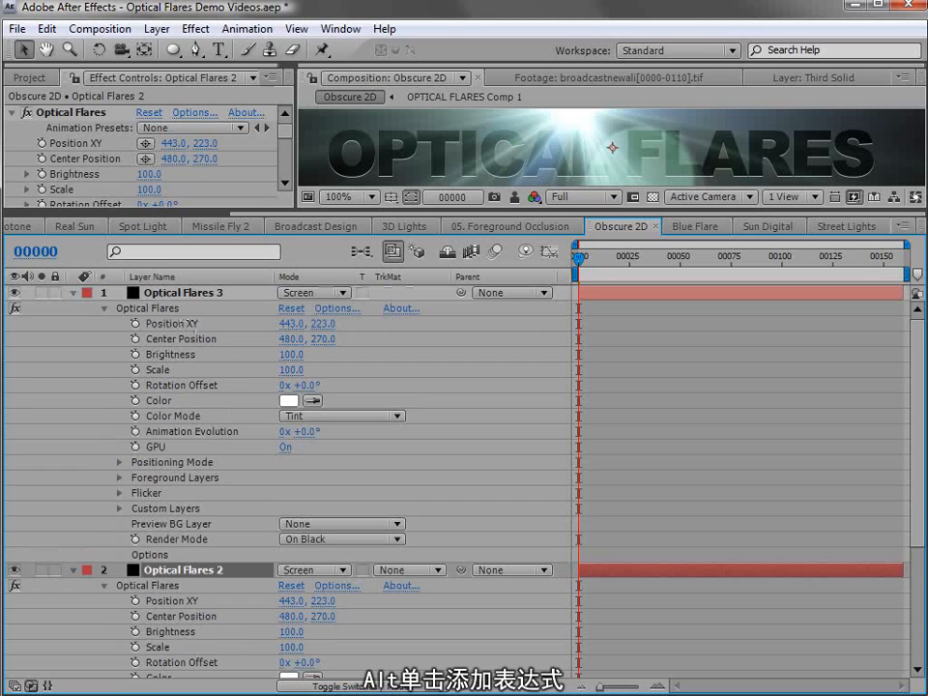
left_click(135, 601, "alt")
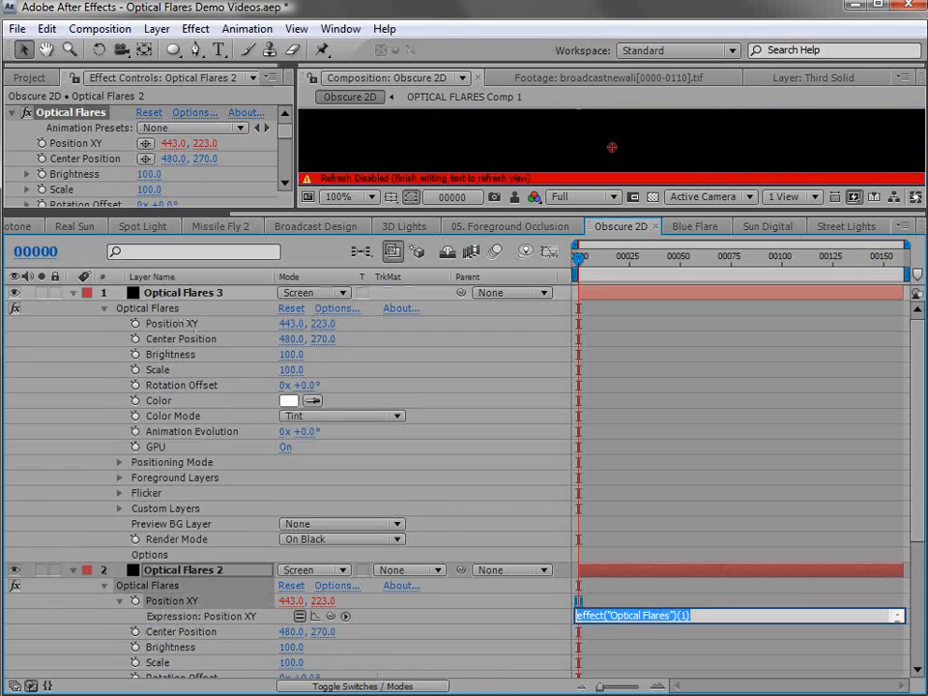
left_click_drag(330, 616, 192, 326)
left_click(665, 419)
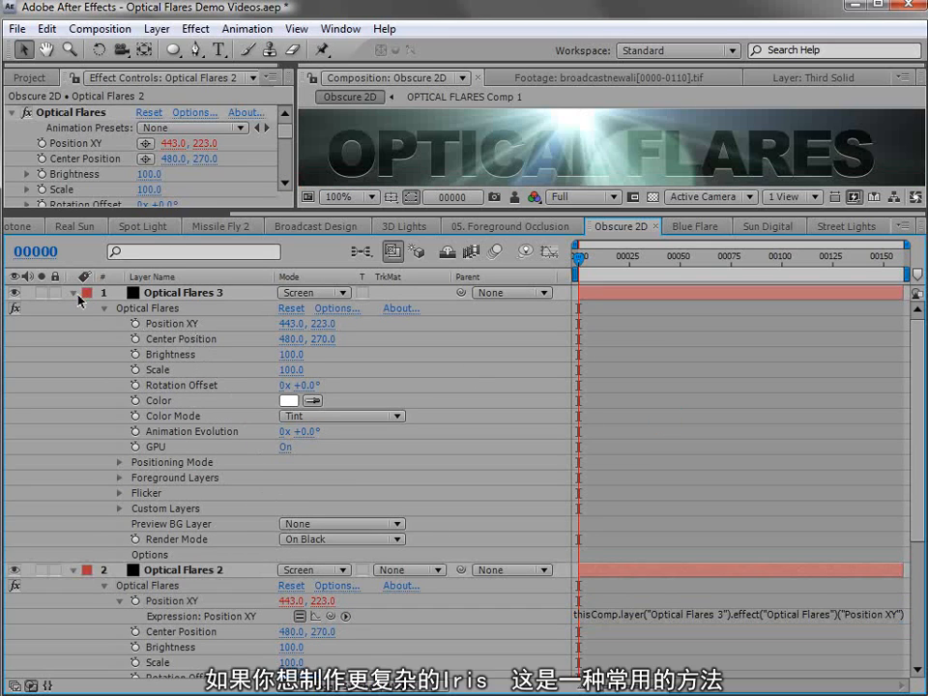
Collapse the properties of both flare layers and move Optical Flares 2 beneath the Title layer.
left_click(74, 293)
left_click(72, 308)
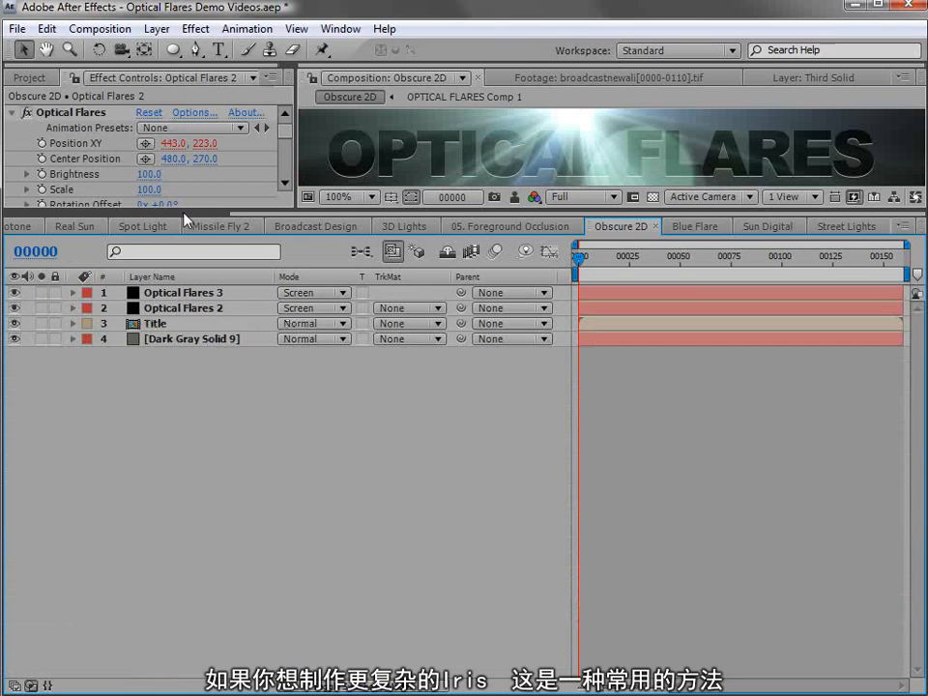
left_click_drag(180, 210, 179, 381)
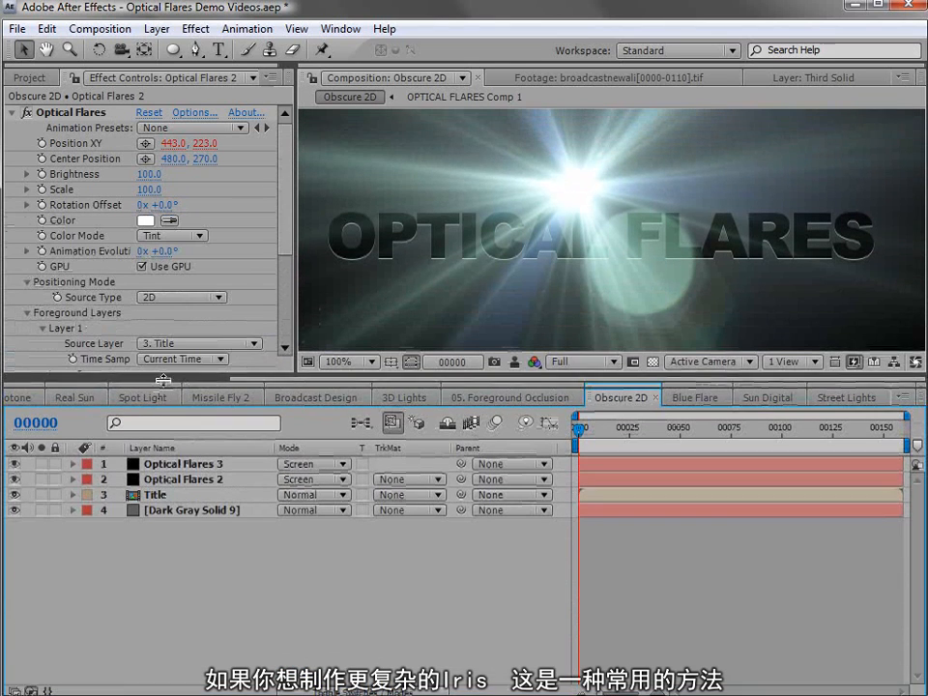
left_click(152, 482)
mouse_move(135, 486)
left_mouse_down()
mouse_move(143, 518)
mouse_move(135, 506)
left_mouse_up()
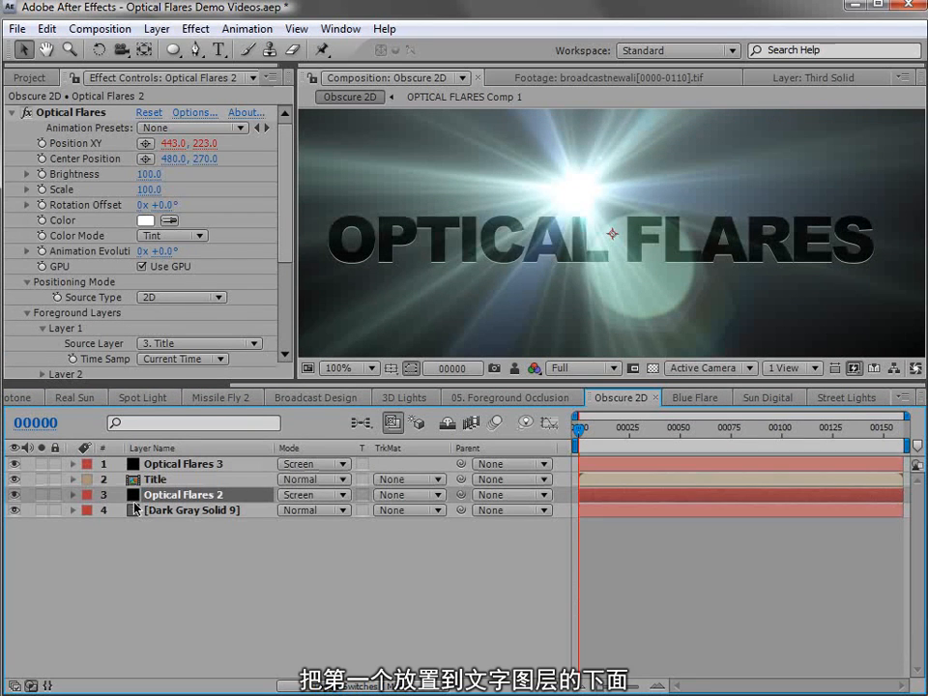
Set the foreground Layer 1 source of Optical Flares 2 to None and collapse the effect's settings.
left_click(157, 351)
left_click(183, 303)
mouse_move(284, 215)
left_mouse_down()
mouse_move(287, 225)
mouse_move(294, 199)
left_mouse_up()
left_click(12, 114)
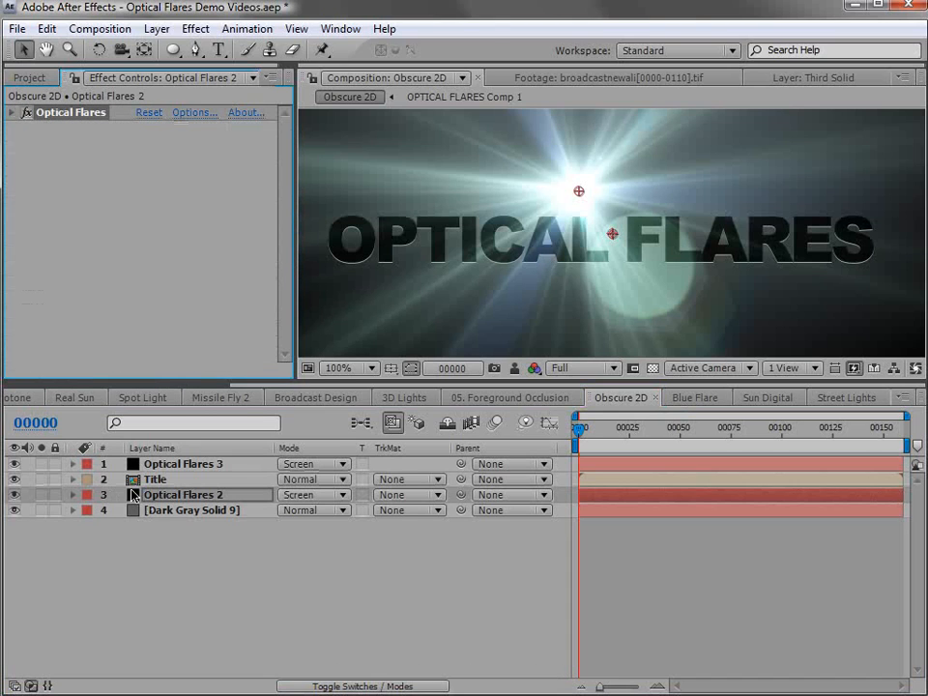
Move the Optical Flares 3 flare down behind the title letters to about 442, 266.
left_click(166, 467)
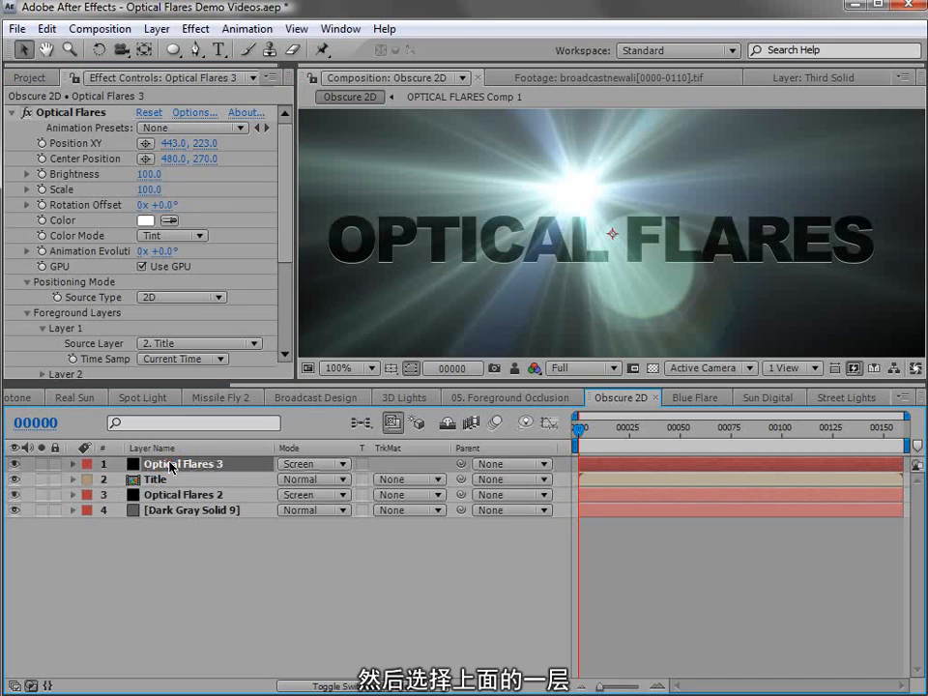
left_click(70, 112)
left_click_drag(579, 191, 583, 235)
left_click(616, 615)
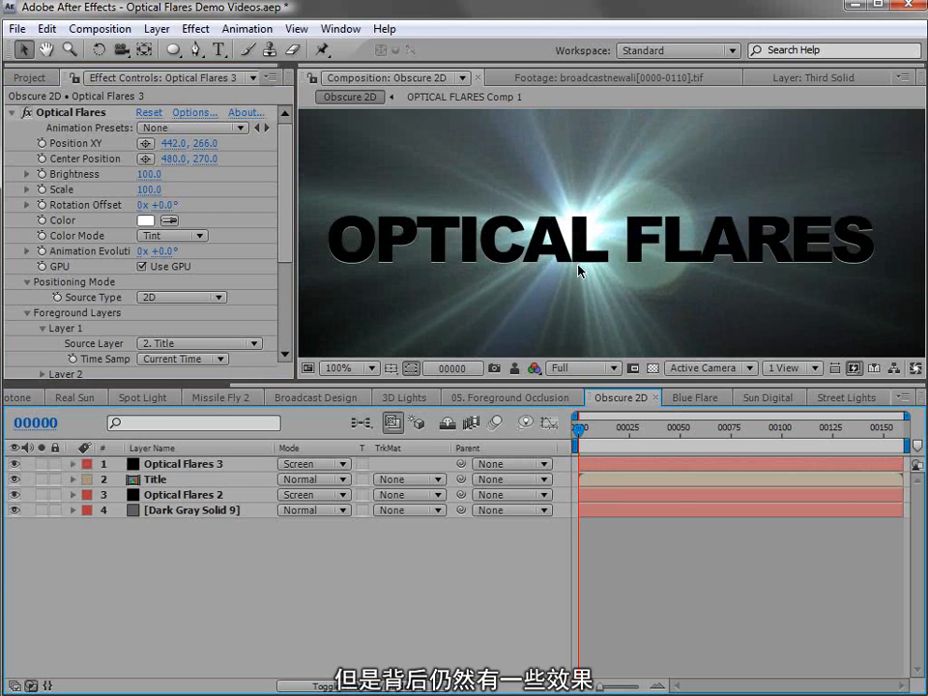
In the flare options of Optical Flares 2, add a Shimmer lens object and set the Global Seed to 5017.
left_click(171, 497)
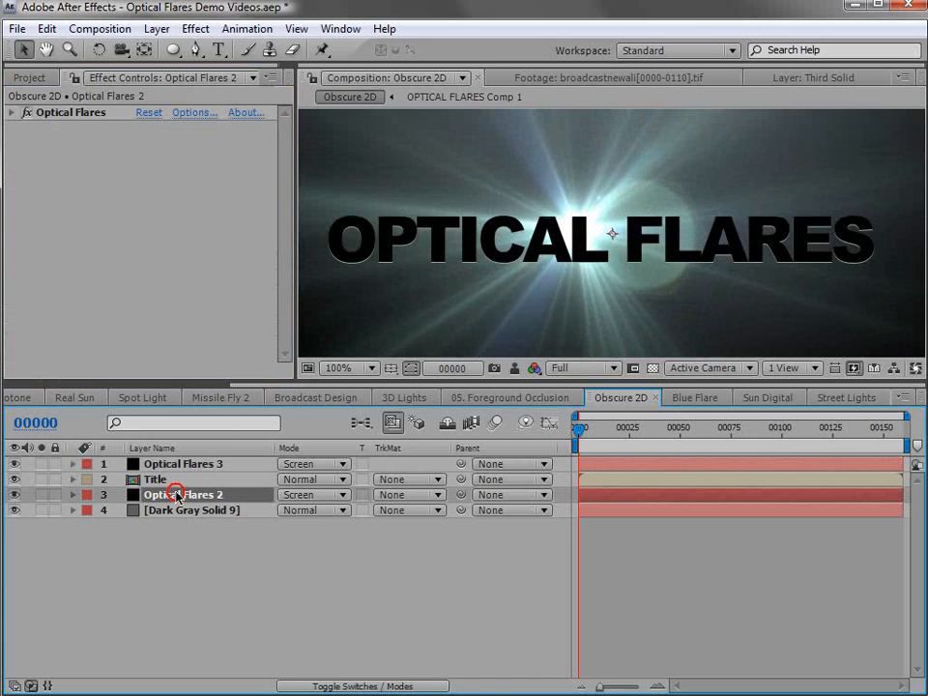
left_click(191, 113)
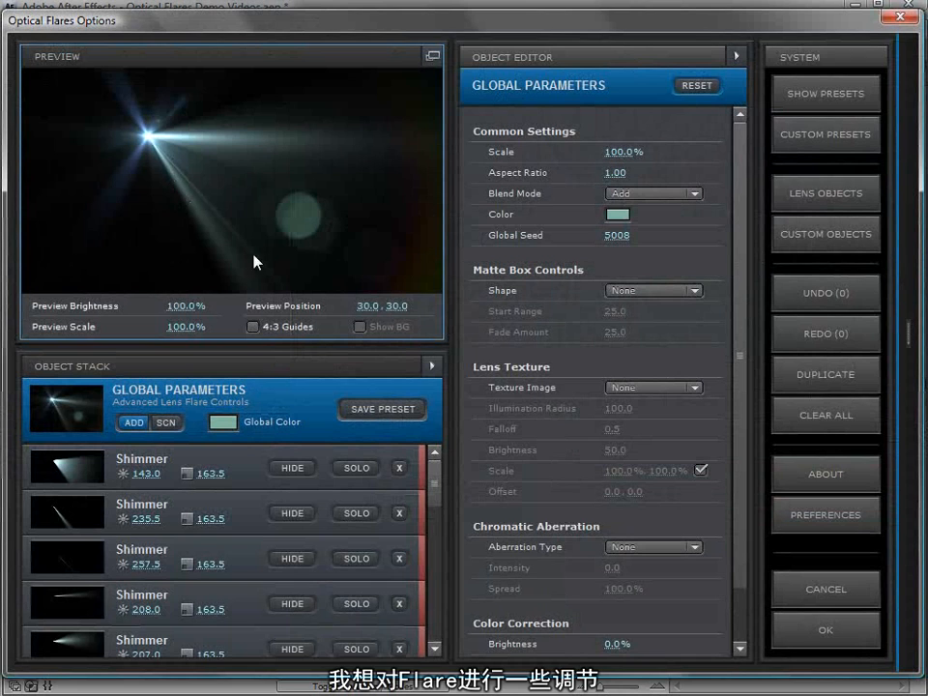
left_click(788, 201)
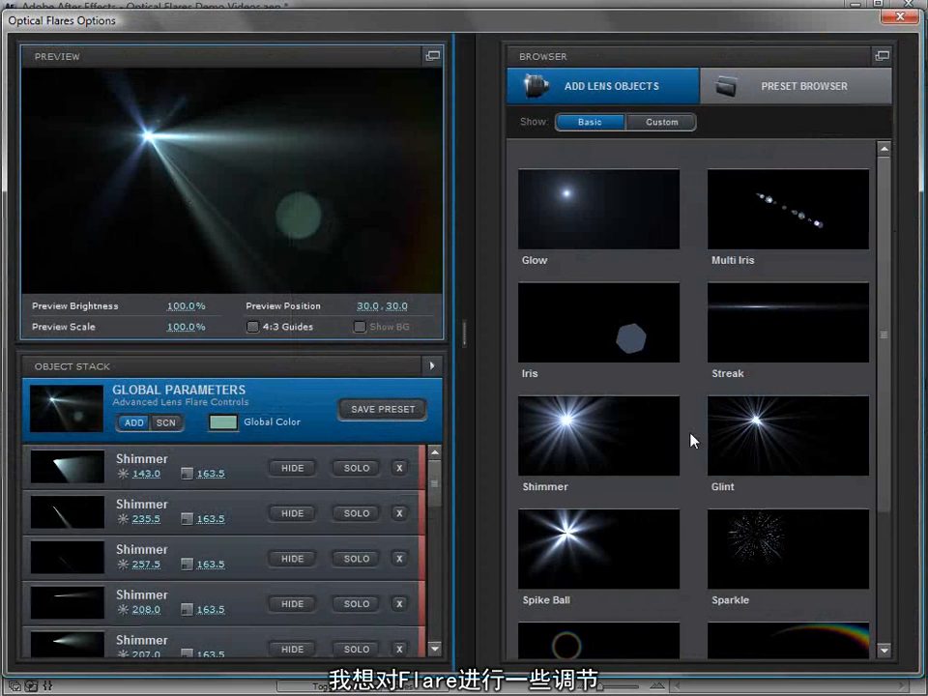
left_click(586, 439)
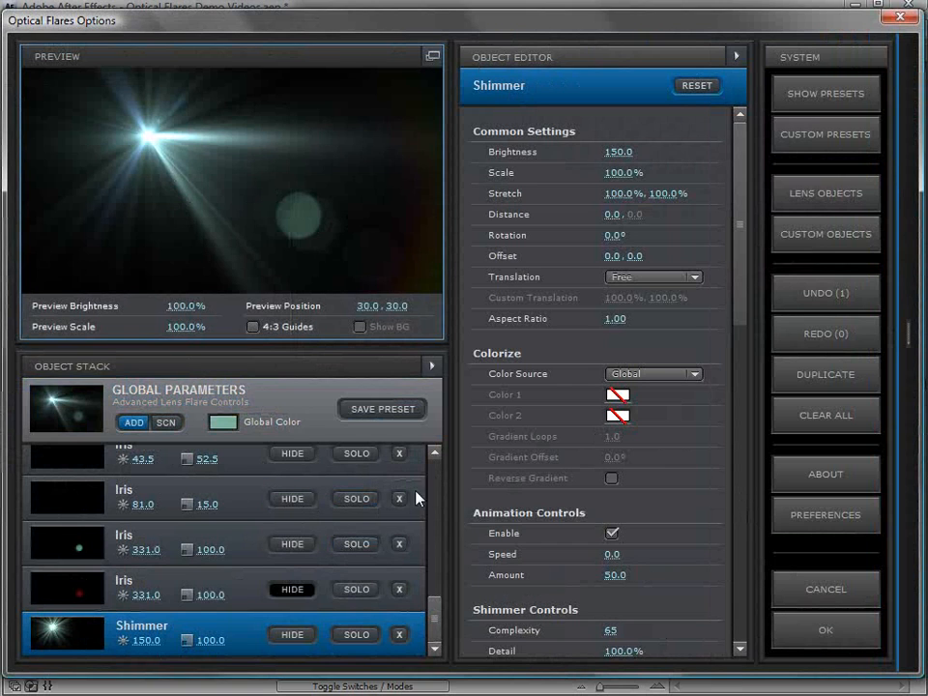
left_click(215, 398)
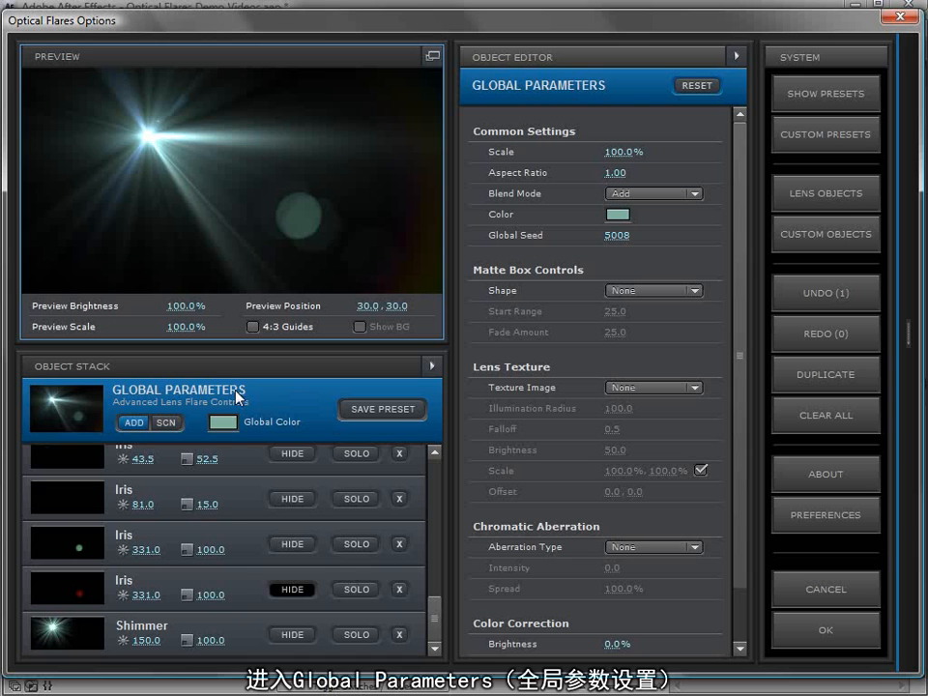
left_click_drag(612, 241, 651, 240)
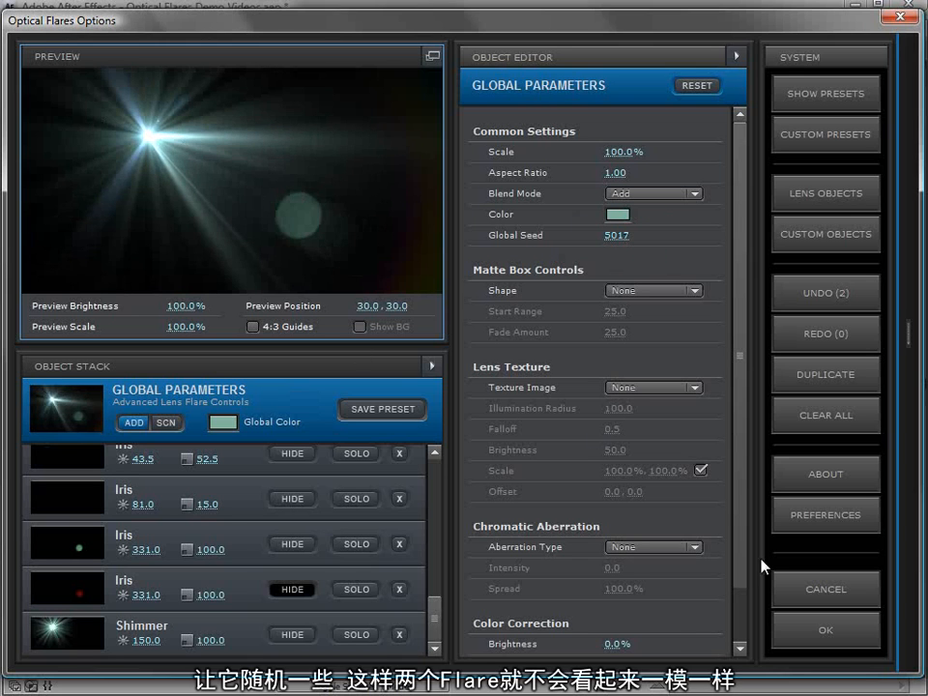
left_click(824, 631)
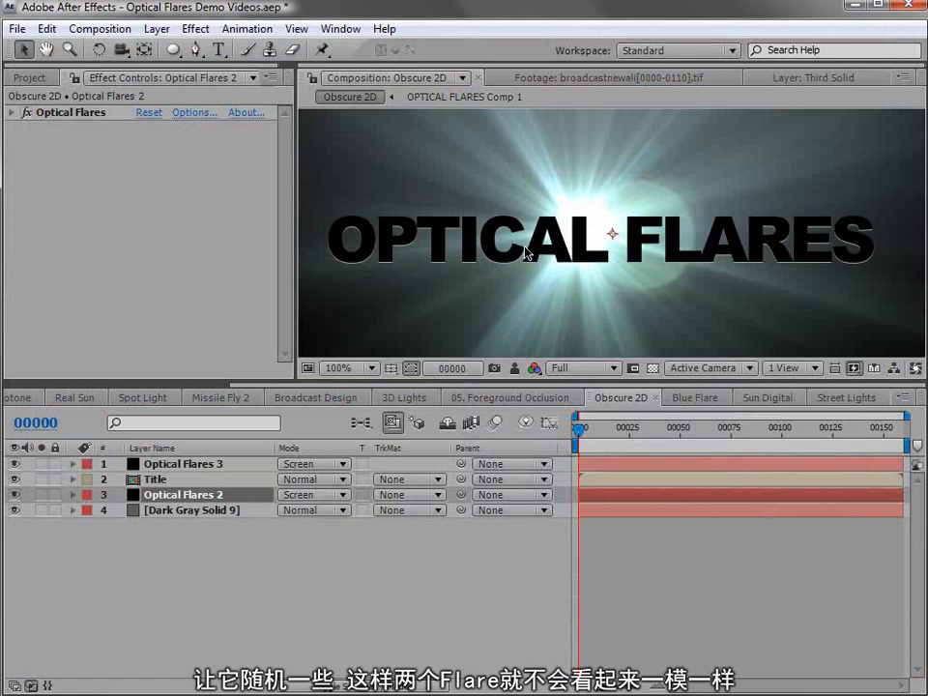
Set the Scale of Optical Flares 2 to 50 and reduce its Brightness.
left_click(13, 113)
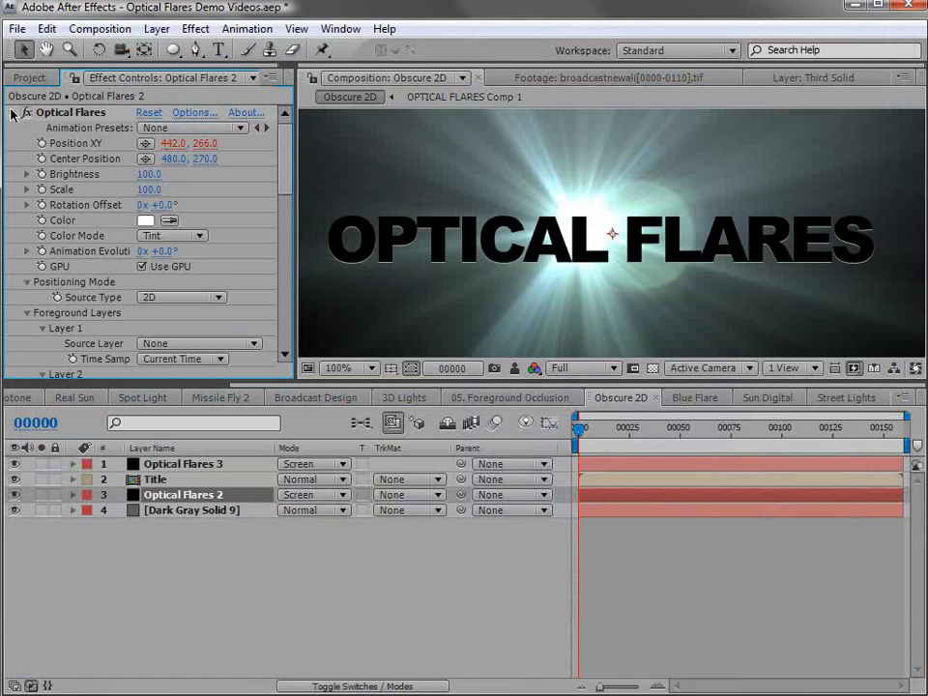
mouse_move(152, 190)
left_mouse_down()
mouse_move(103, 190)
mouse_move(149, 178)
left_mouse_up()
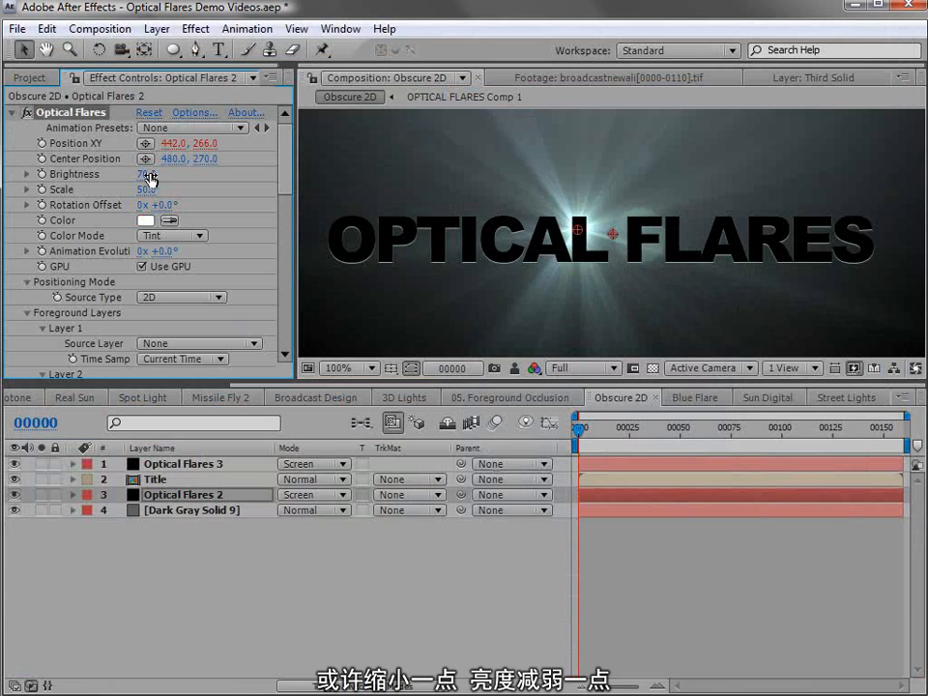
Move the Optical Flares 3 flare along the title to about 342, 272.
left_click(140, 464)
left_click(70, 112)
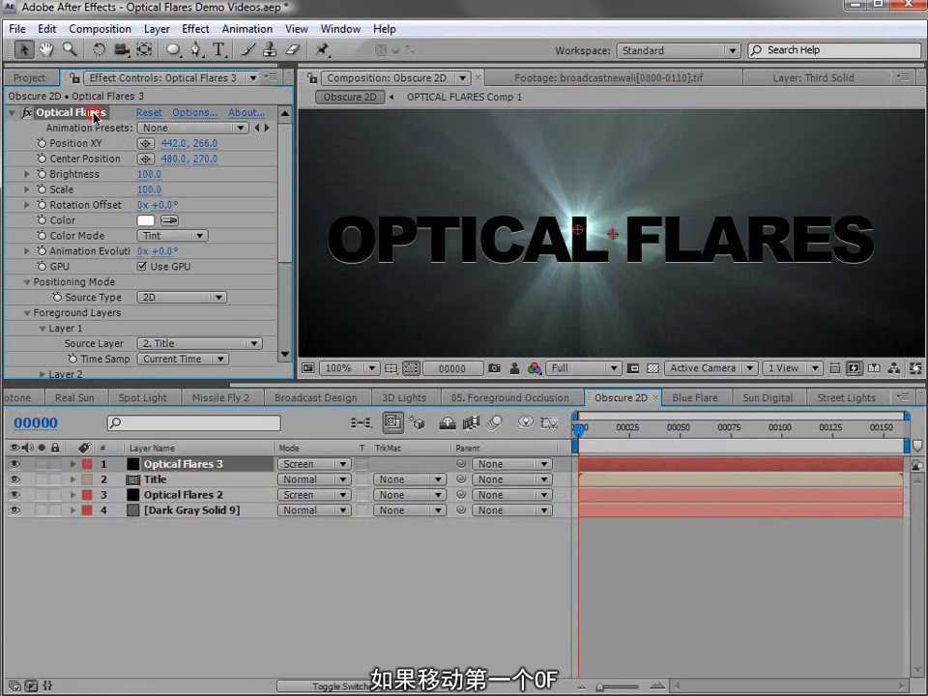
left_click_drag(590, 228, 490, 243)
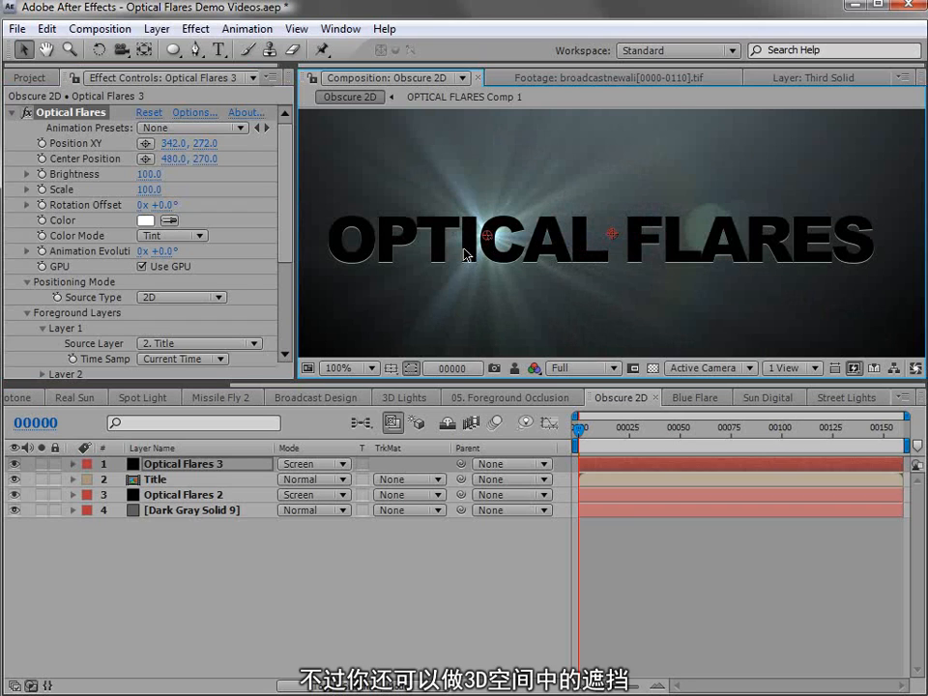
Open the 05. Foreground Occlusion composition and scrub the flare animation to frame 41.
left_click(484, 398)
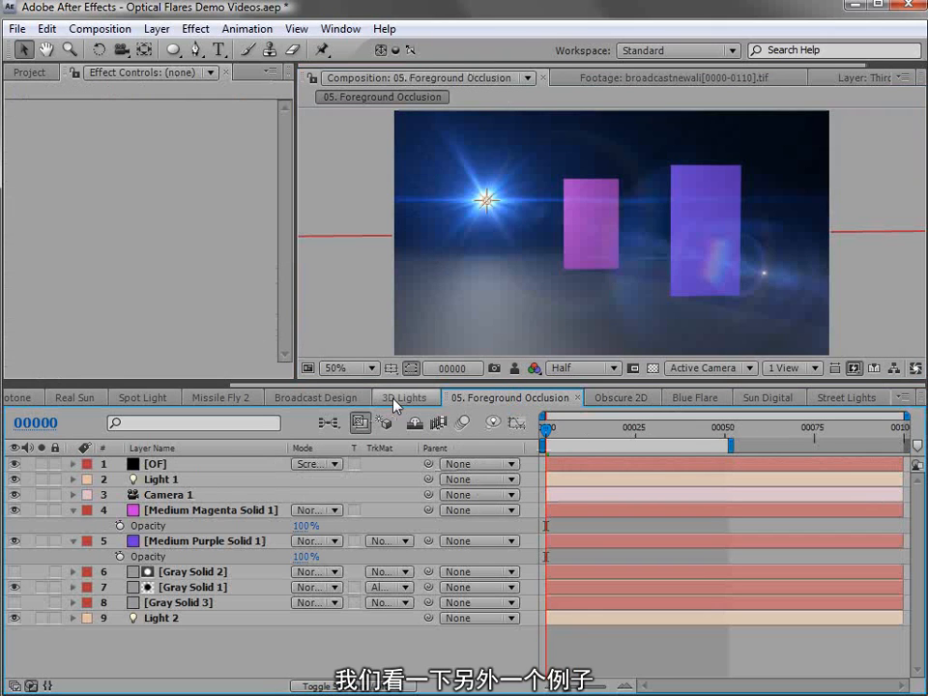
left_click_drag(548, 437, 693, 414)
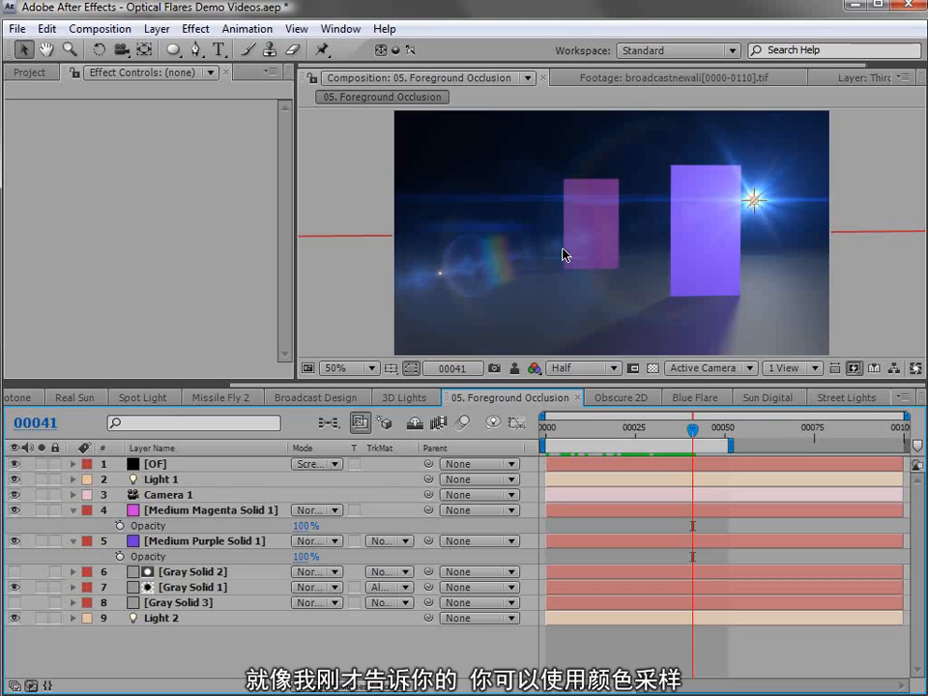
Lower the opacity of Medium Magenta Solid 1 to 57% and Medium Purple Solid 1 to 62%, and review the flare at frame 14.
left_click_drag(275, 553, 261, 504)
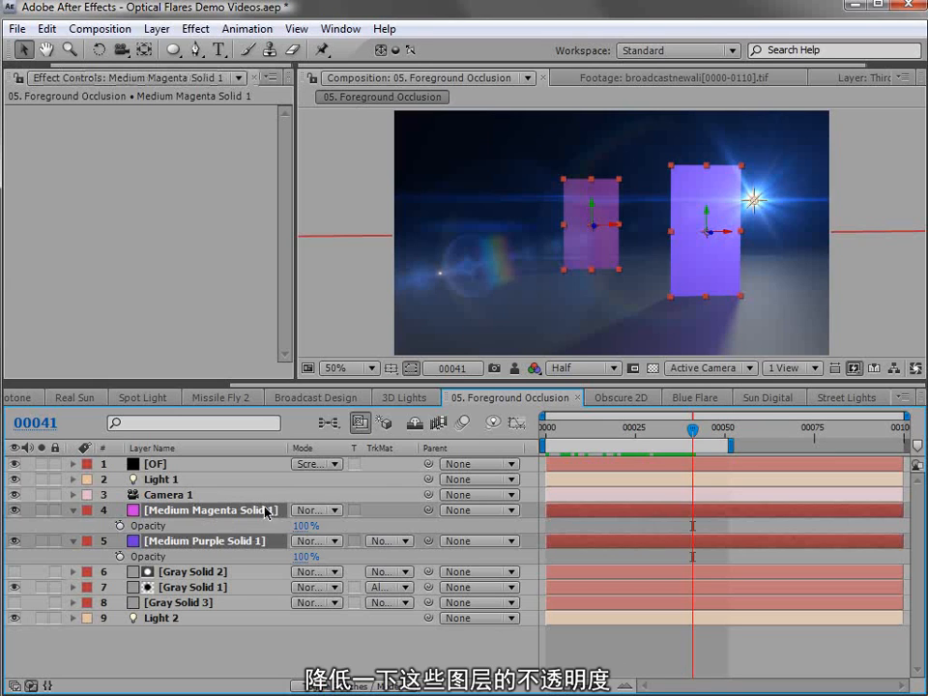
left_click_drag(301, 527, 294, 557)
left_click(582, 633)
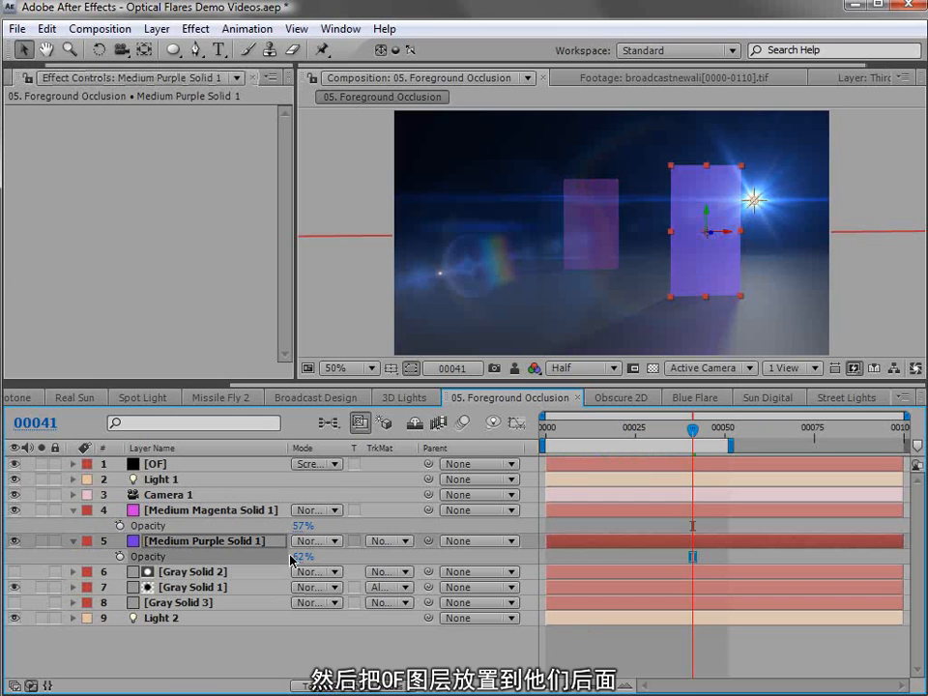
left_click(621, 659)
left_click_drag(691, 430, 597, 445)
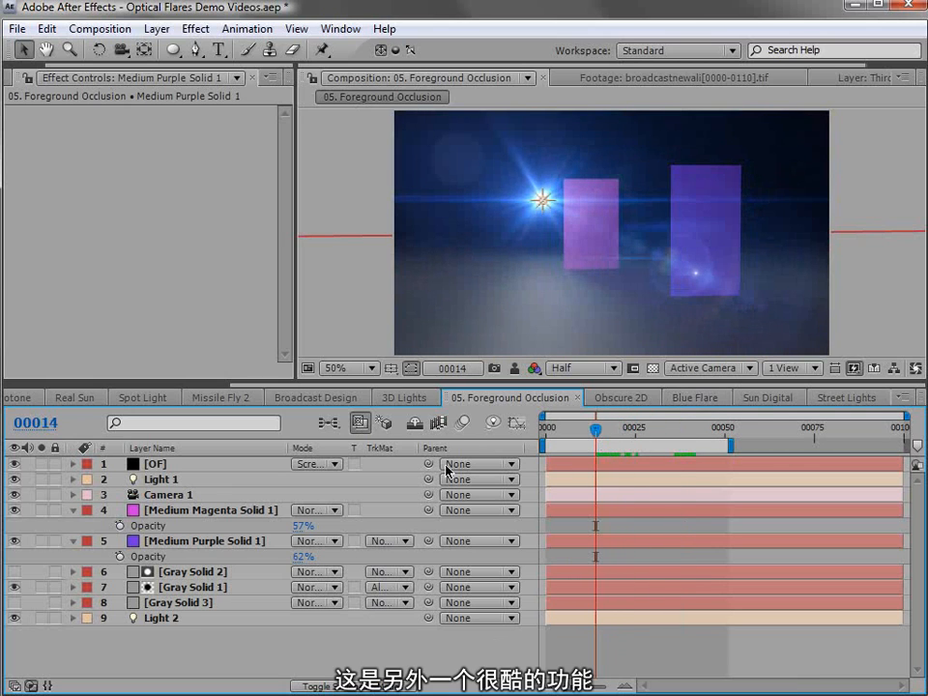
In the 3D Lights composition, create a new 1280 × 720 px dark gray solid above Black Solid 12.
left_click(404, 398)
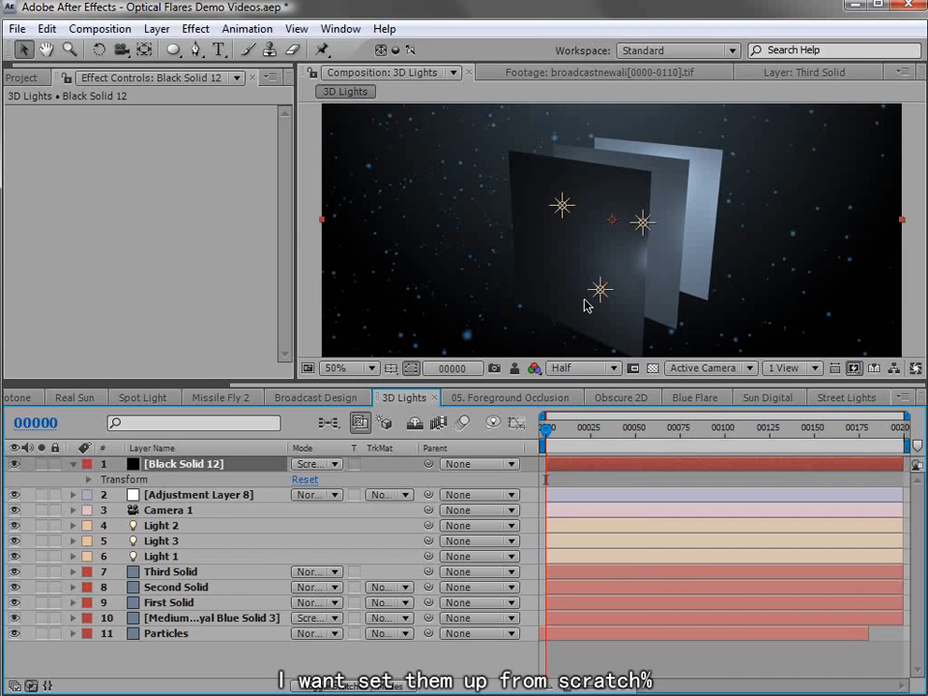
left_click(155, 28)
mouse_move(165, 54)
left_click(504, 69)
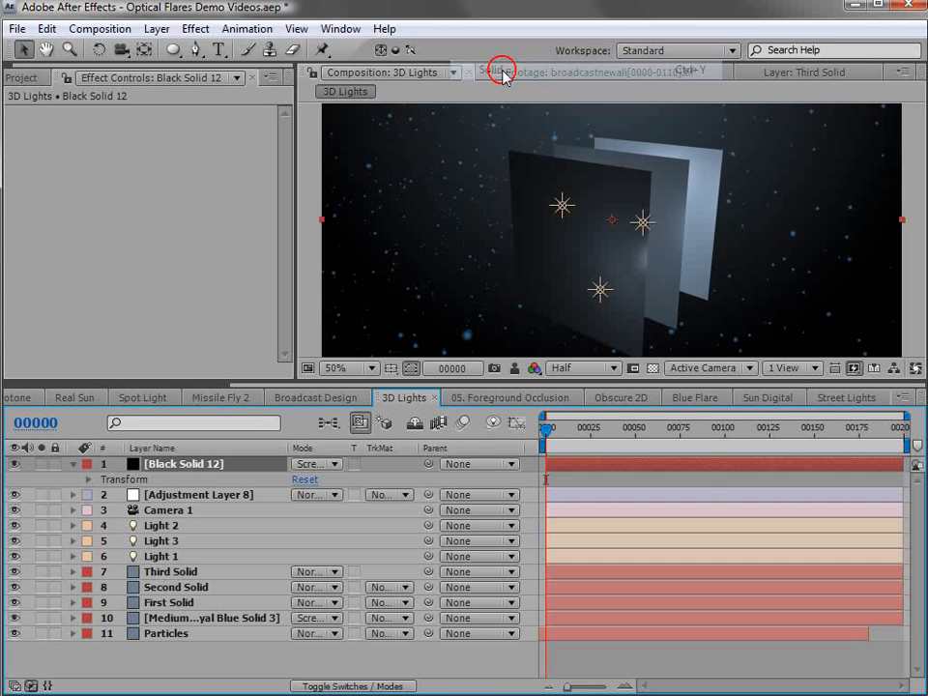
left_click(550, 478)
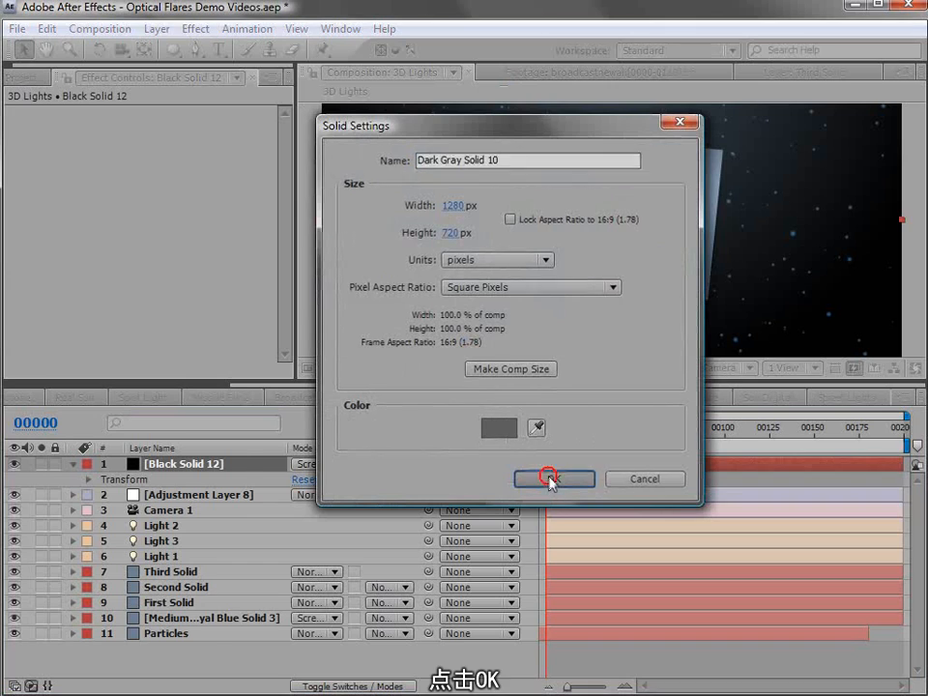
Apply the Video Copilot Optical Flares effect to Dark Gray Solid 10.
left_click(196, 28)
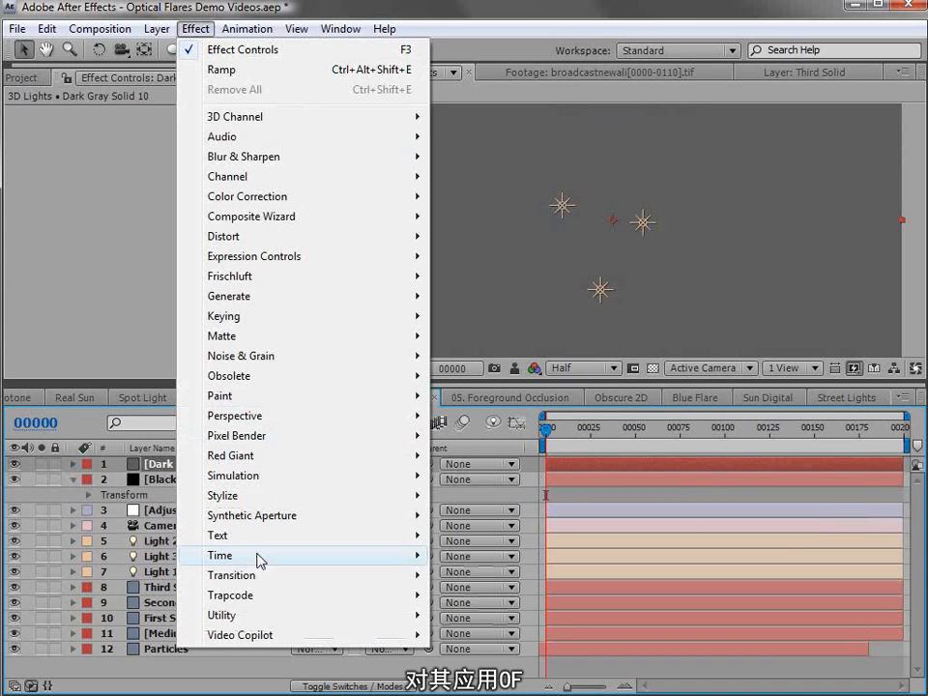
mouse_move(254, 636)
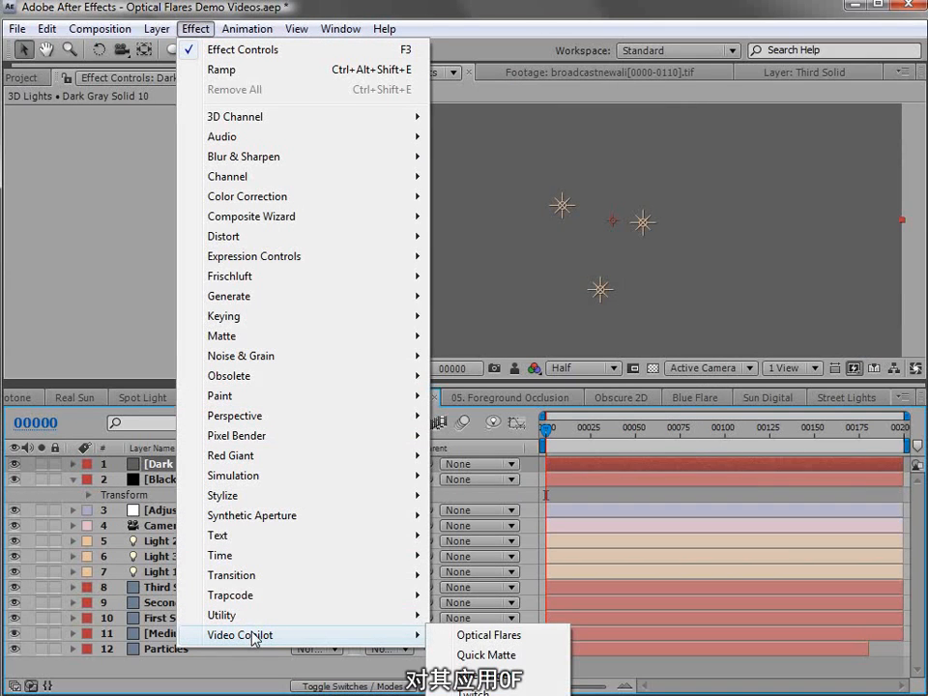
left_click(537, 643)
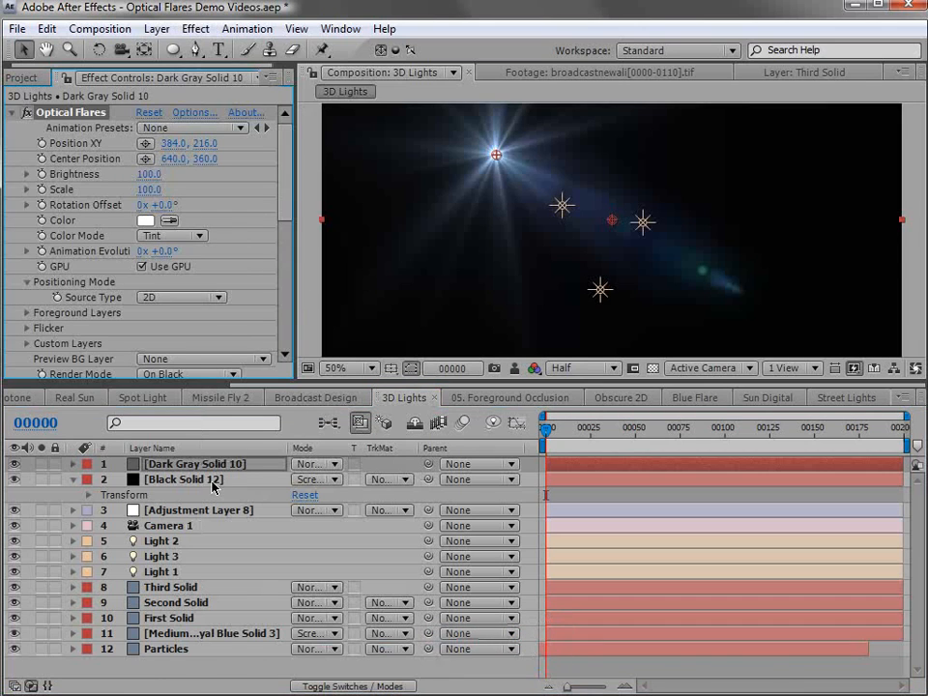
Set the flare's Render Mode to On Transparent and move the flare to about 310, 376.
scroll(286, 183, "down", 3)
left_click(179, 240)
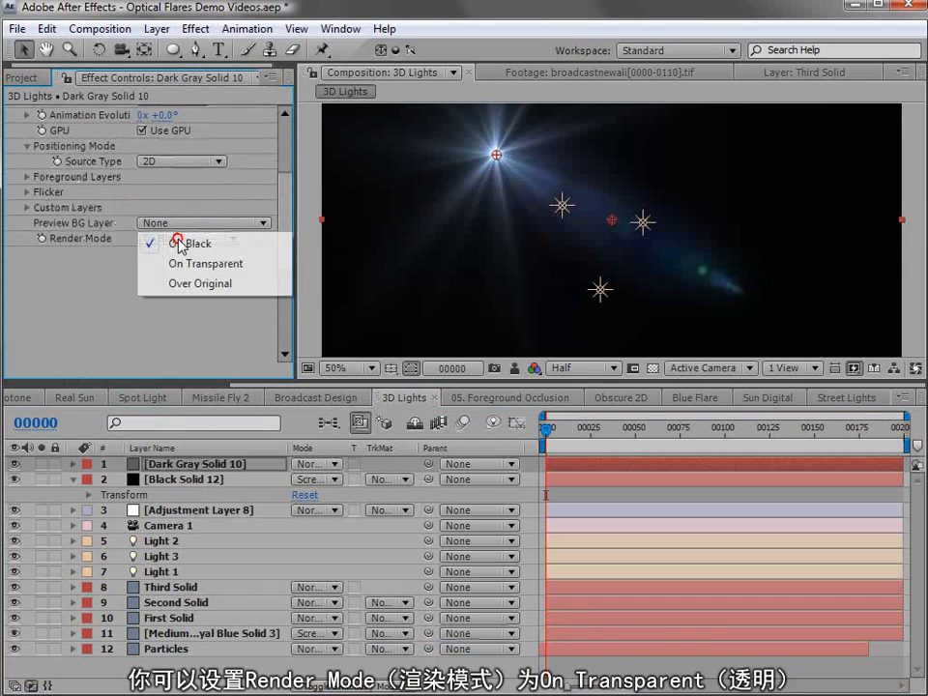
left_click(213, 266)
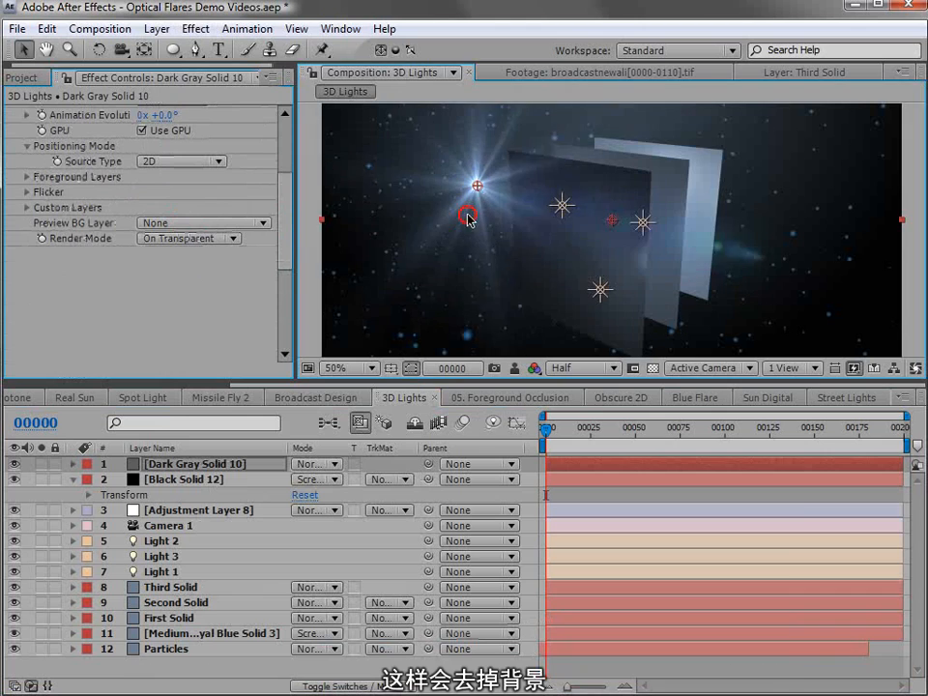
left_click_drag(467, 218, 464, 219)
Return the flare's Render Mode to On Black and set the blending mode of Dark Gray Solid 10 to Screen.
left_click(193, 239)
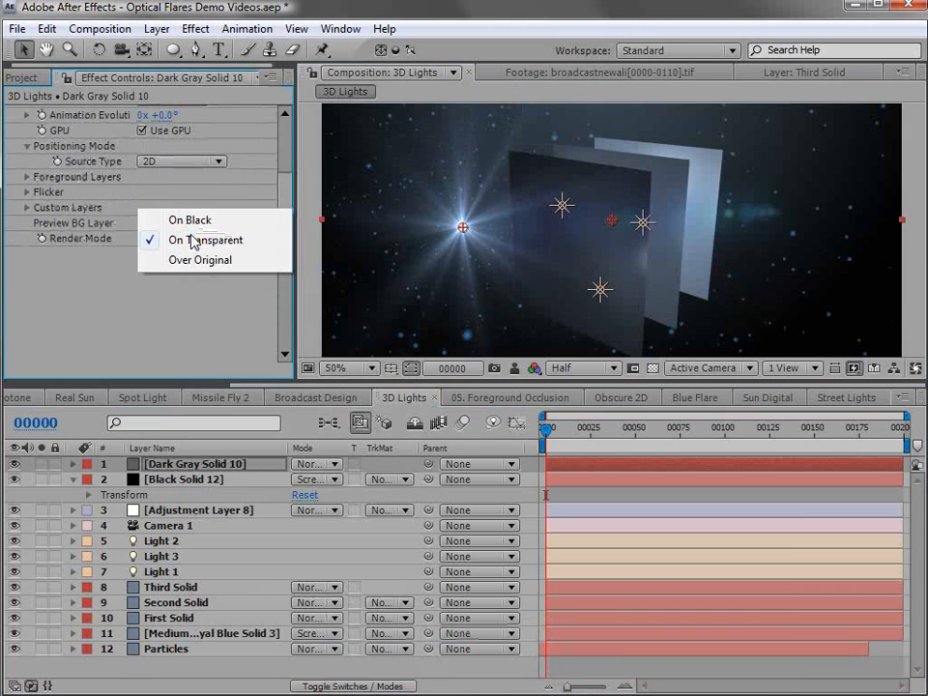
left_click(200, 221)
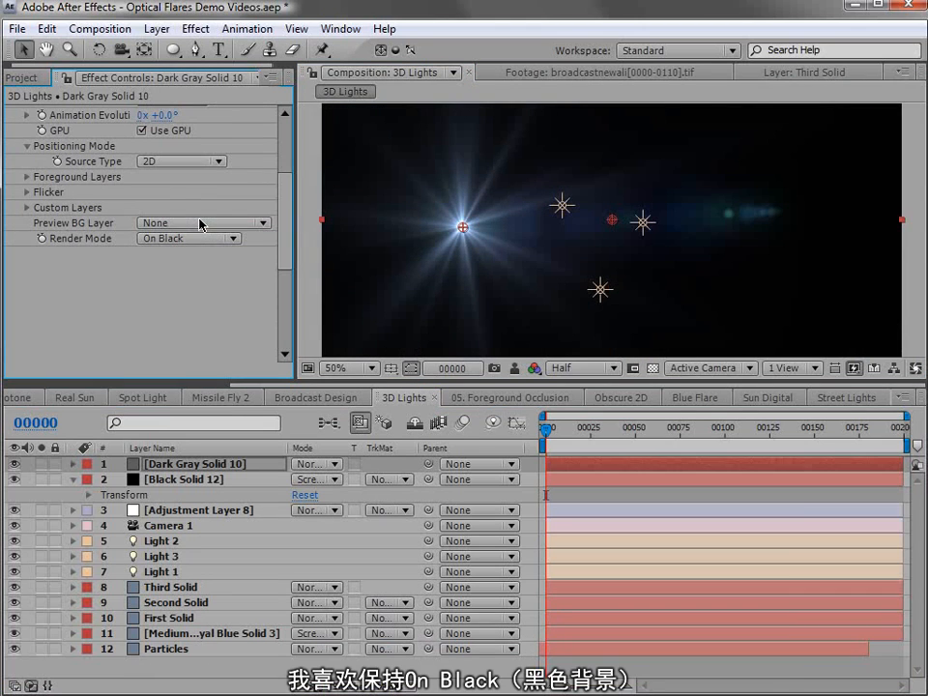
left_click(306, 465)
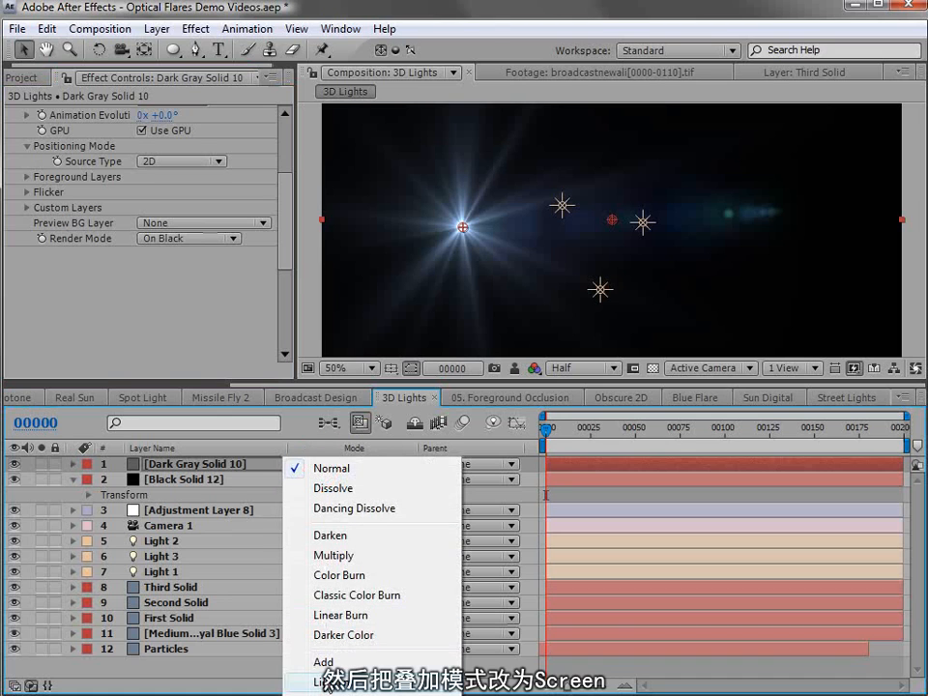
left_click(331, 695)
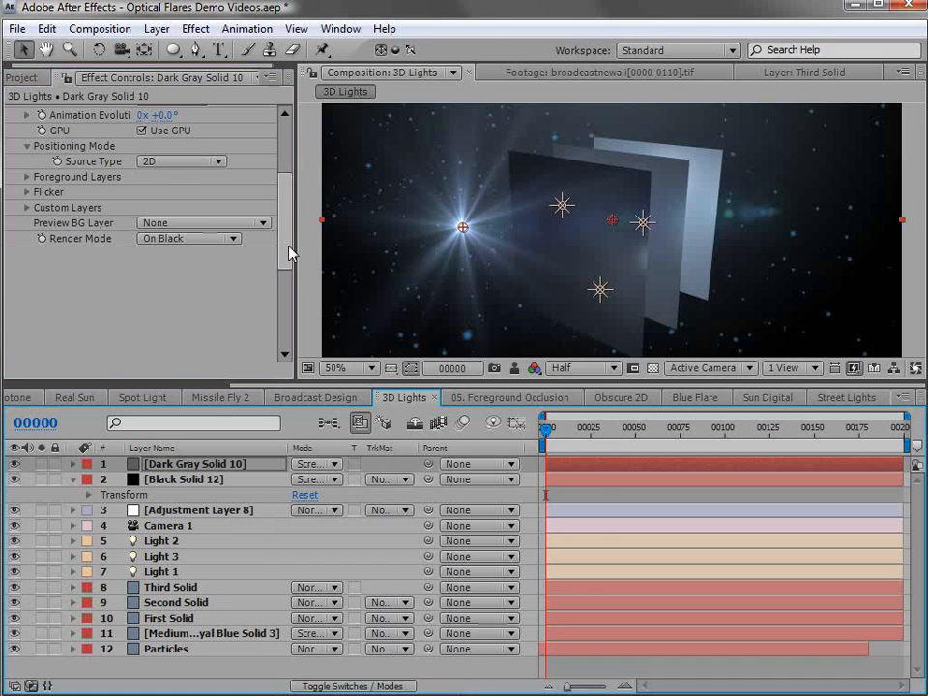
Set the Positioning Mode Source Type of the Optical Flares effect to Track Lights.
left_click_drag(289, 246, 284, 157)
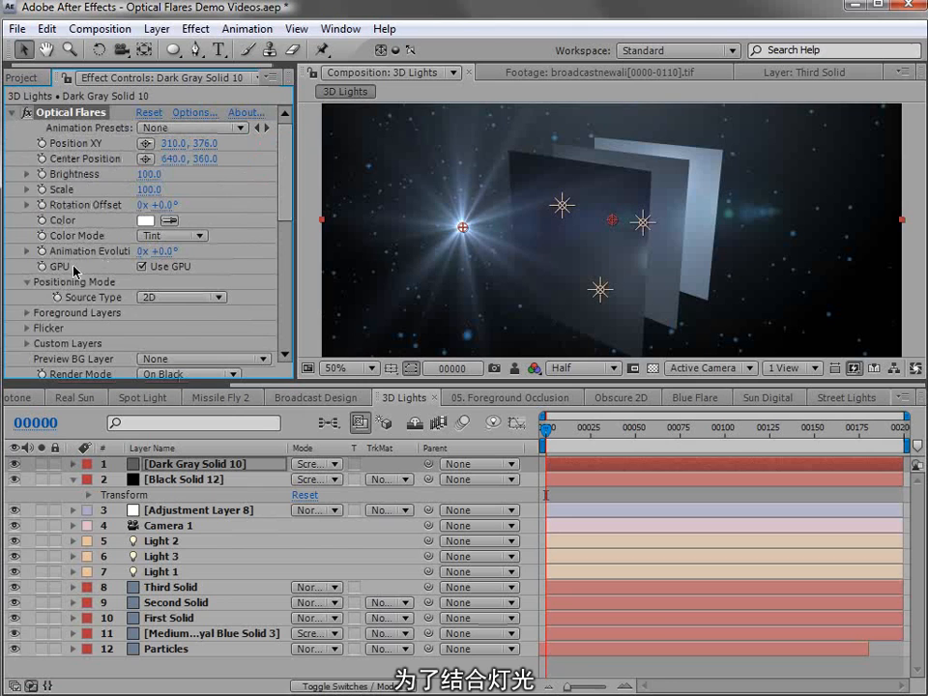
left_click(141, 297)
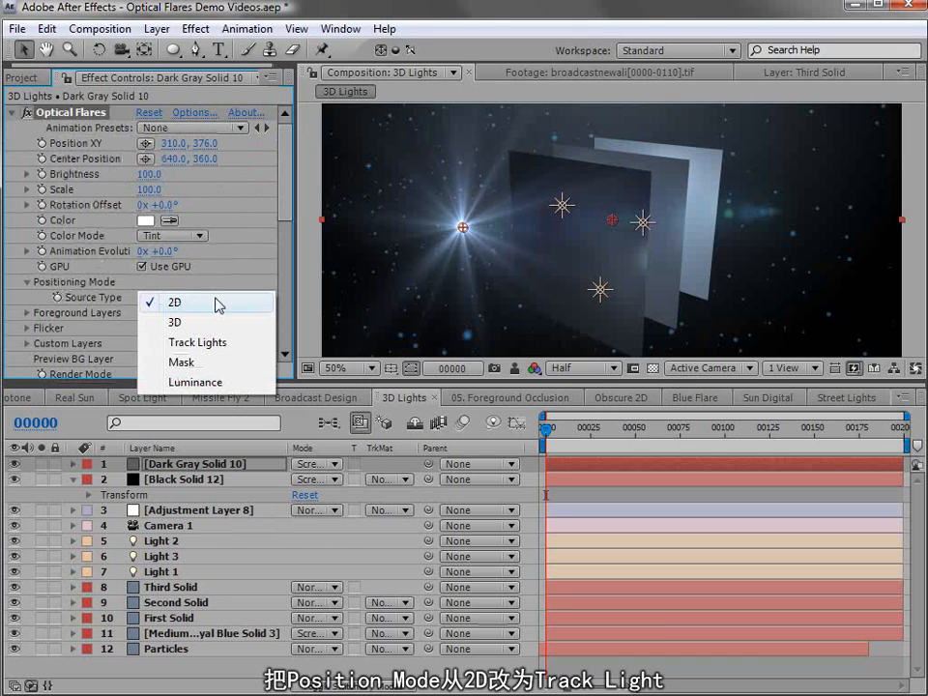
left_click(212, 344)
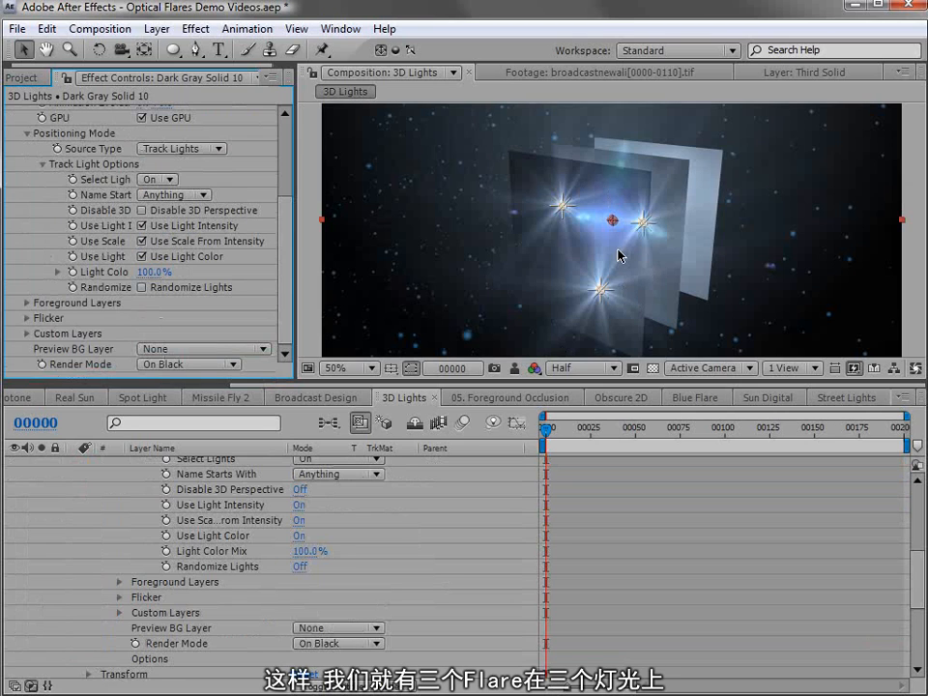
Assign First Solid, Second Solid and Third Solid as the sources of foreground Layers 1, 2 and 3.
key("c")
left_click_drag(648, 256, 599, 265)
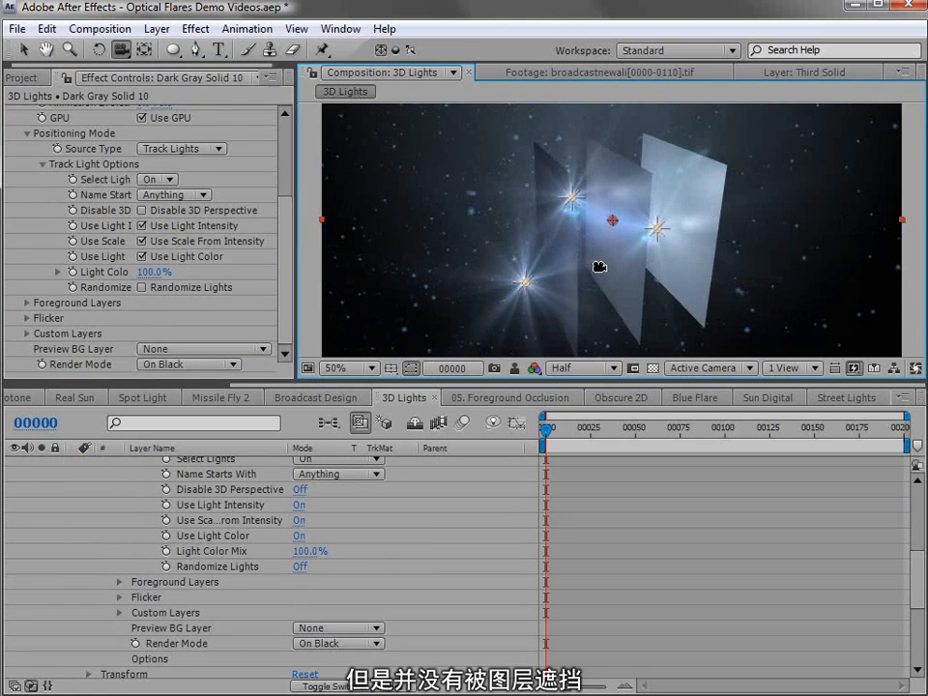
left_click(26, 303)
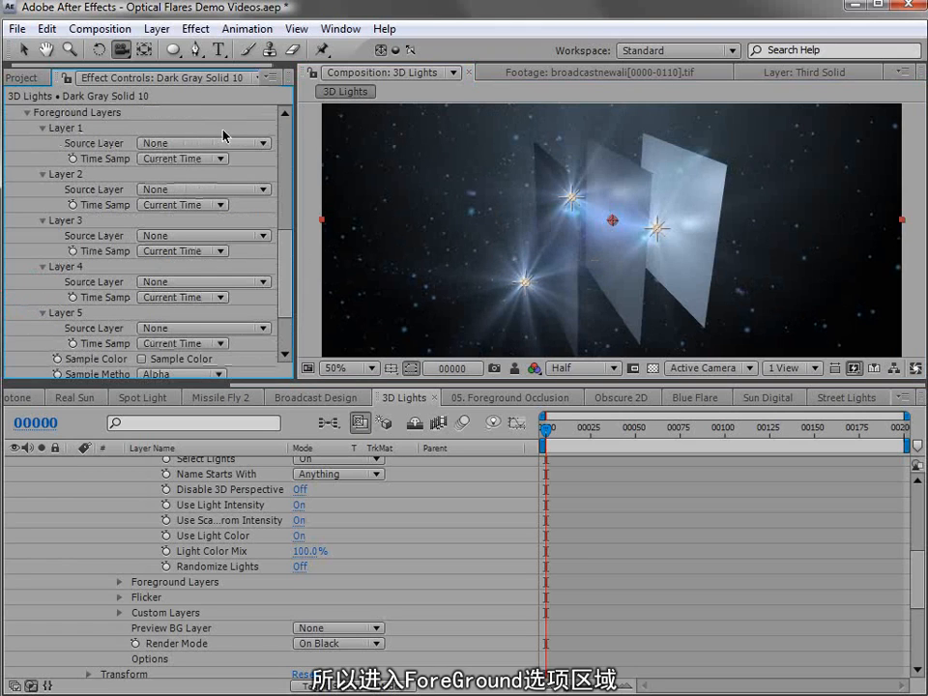
left_click(150, 144)
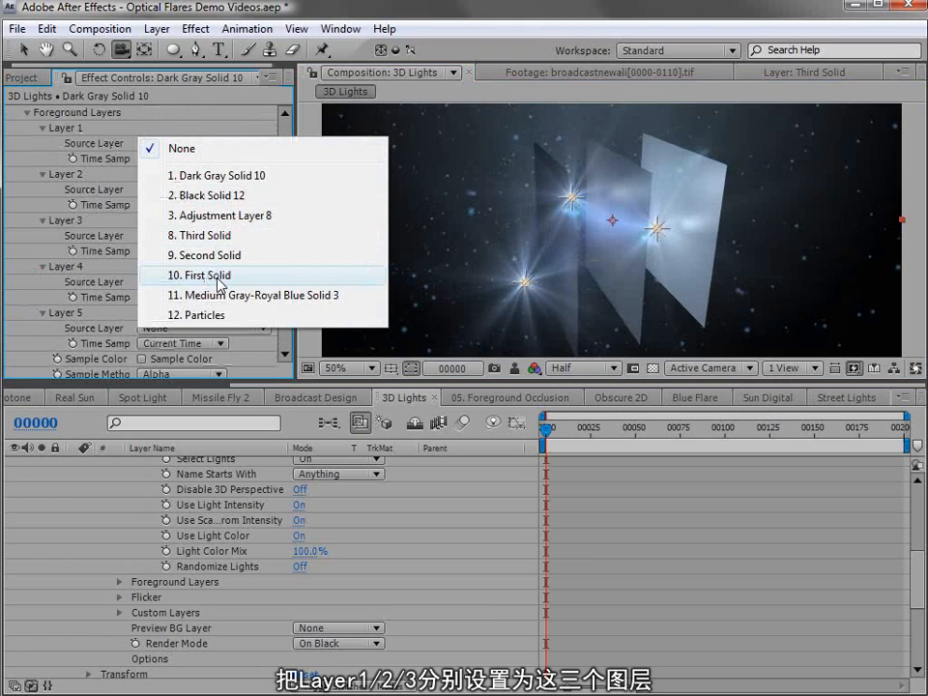
left_click(220, 278)
left_click(172, 189)
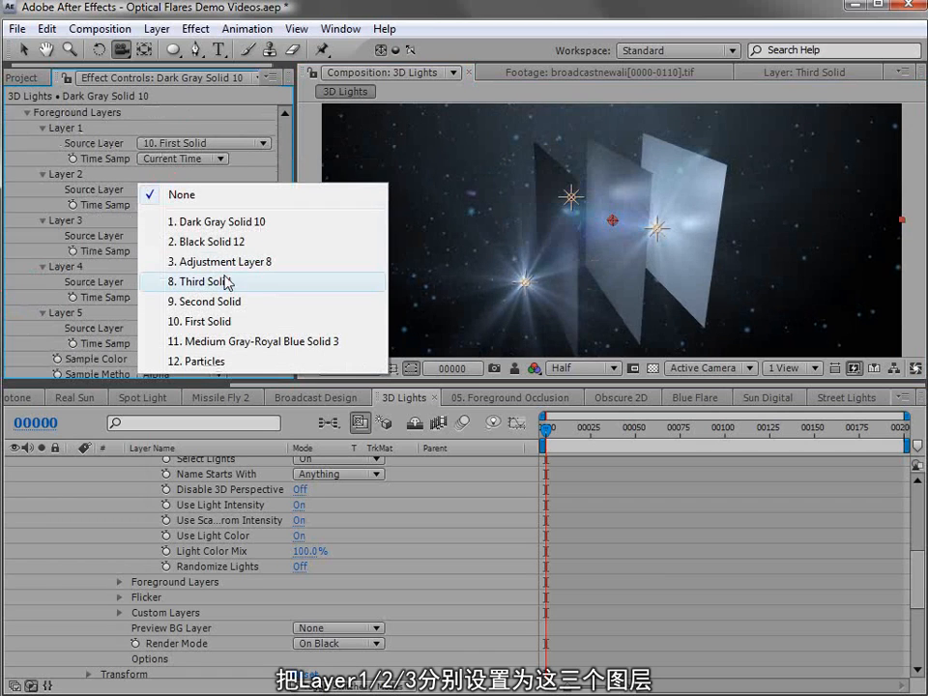
left_click(226, 302)
left_click(174, 236)
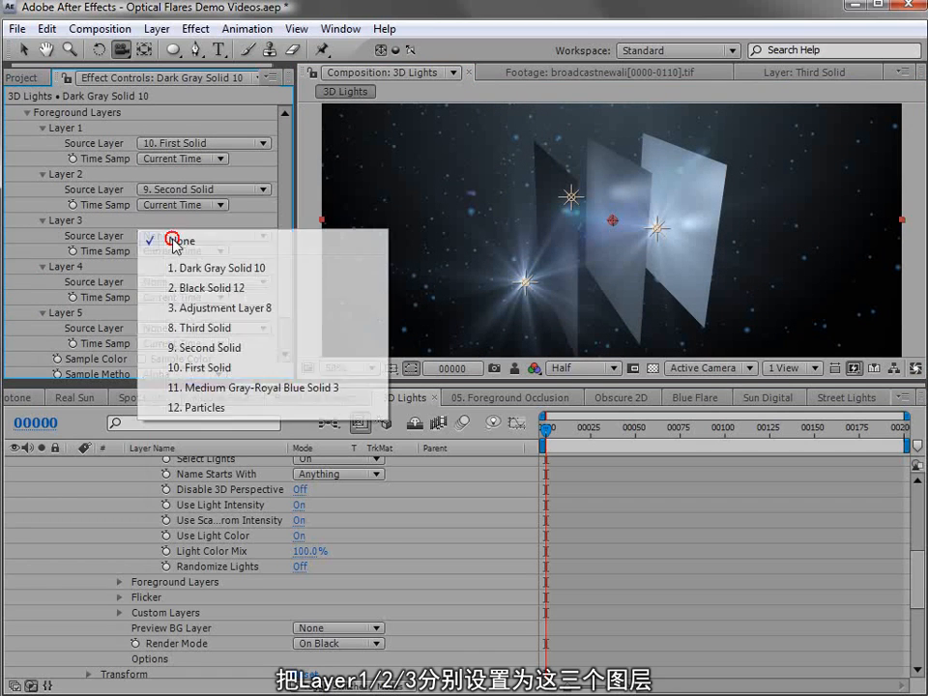
left_click(228, 328)
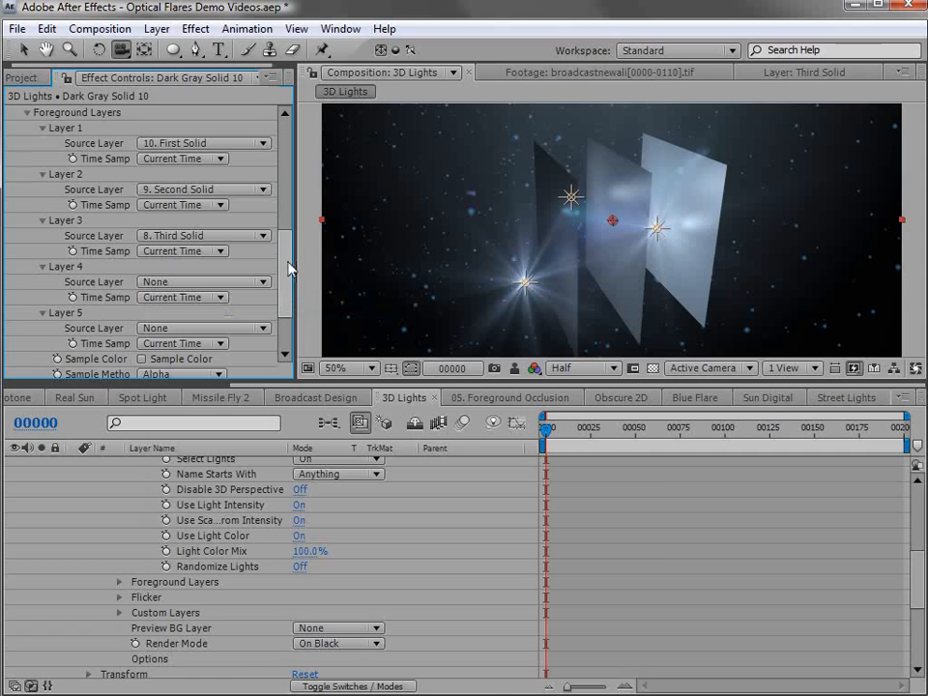
Collapse the Dark Gray Solid 10 properties and examine from different camera angles how the three solids obscure the flares.
scroll(164, 169, "up", 1)
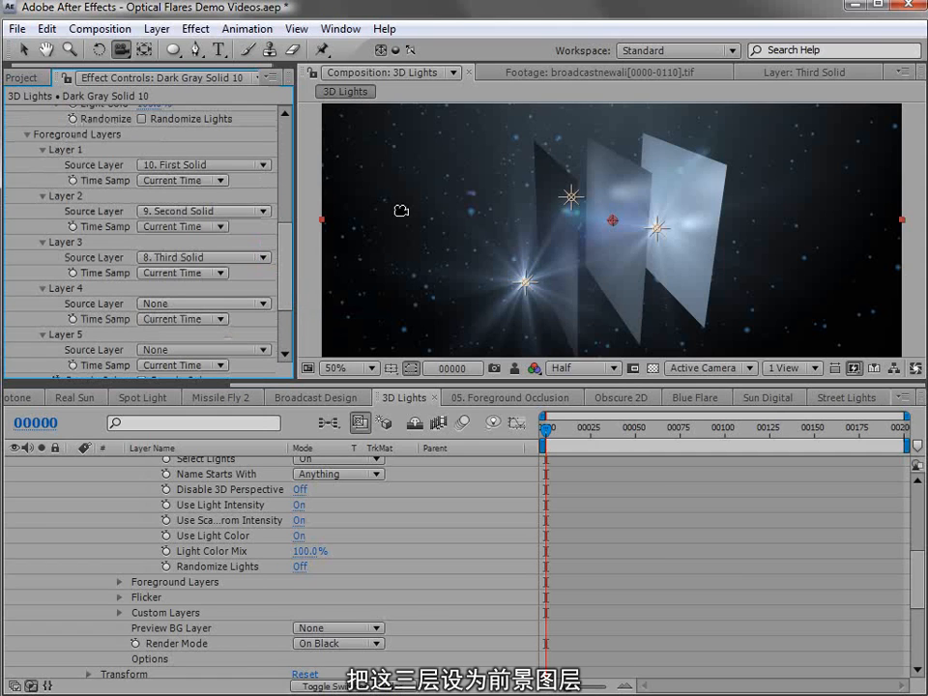
left_click(920, 499)
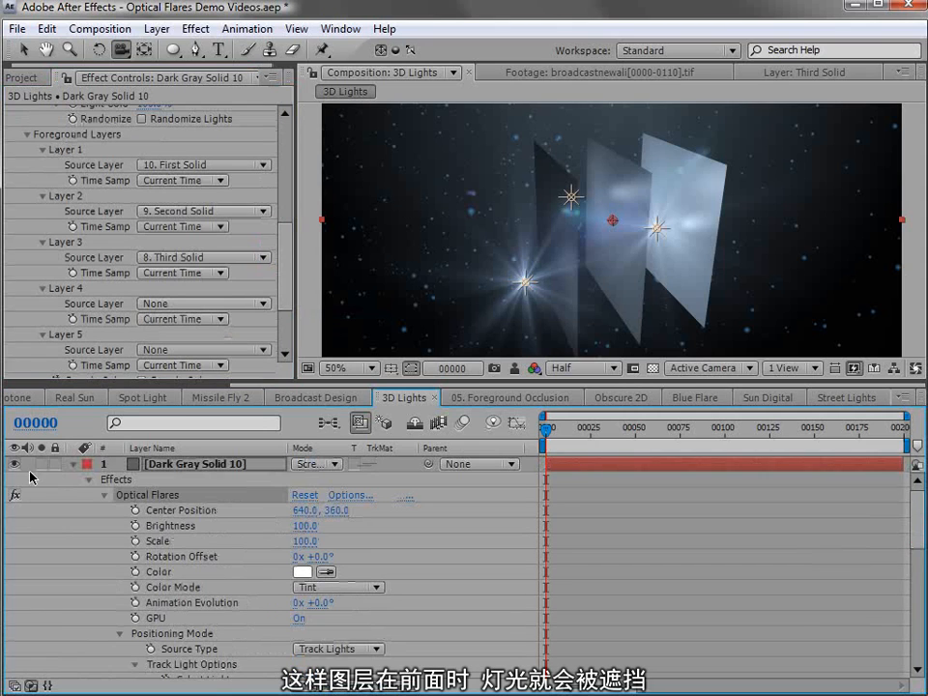
left_click(70, 465)
left_click_drag(649, 255, 720, 242)
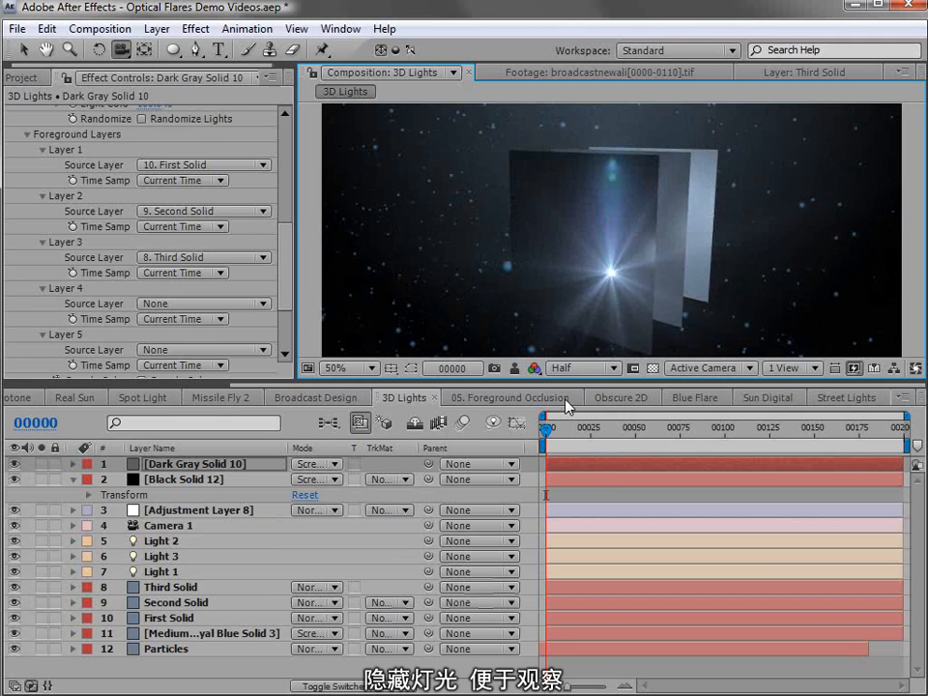
left_click_drag(677, 287, 507, 286)
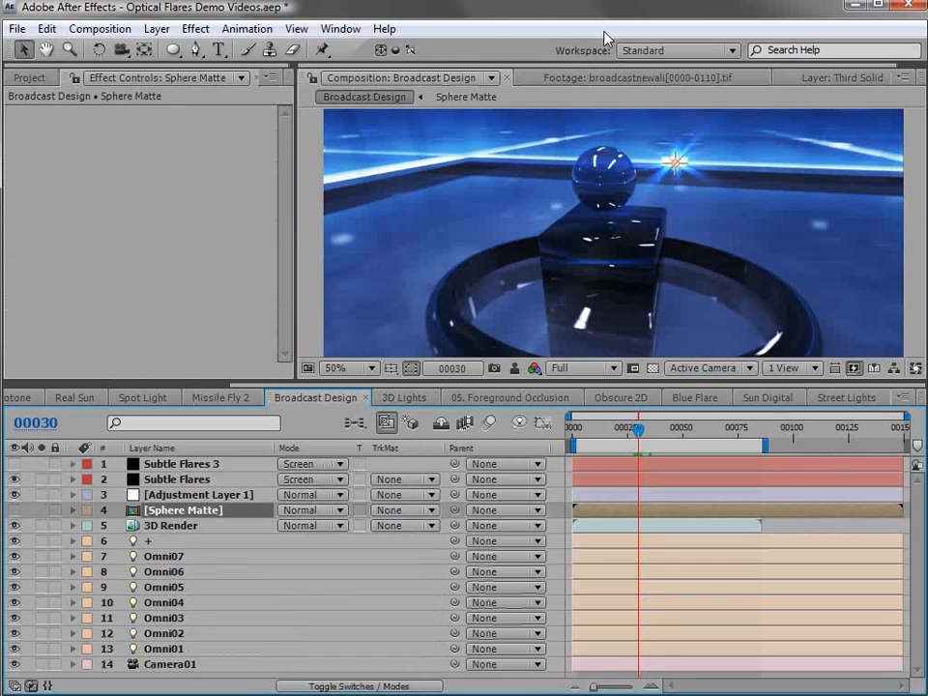
In the Broadcast Design composition, inspect the Sphere Matte layer in isolation and check the flare around the sphere at frame 39.
left_click(42, 510)
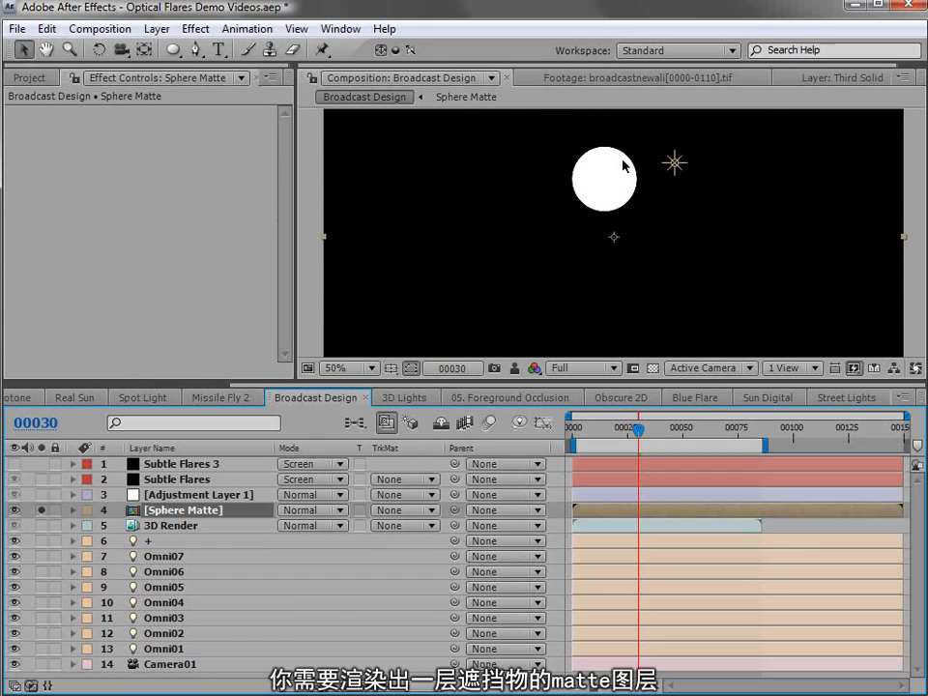
left_click(41, 510)
left_click(14, 509)
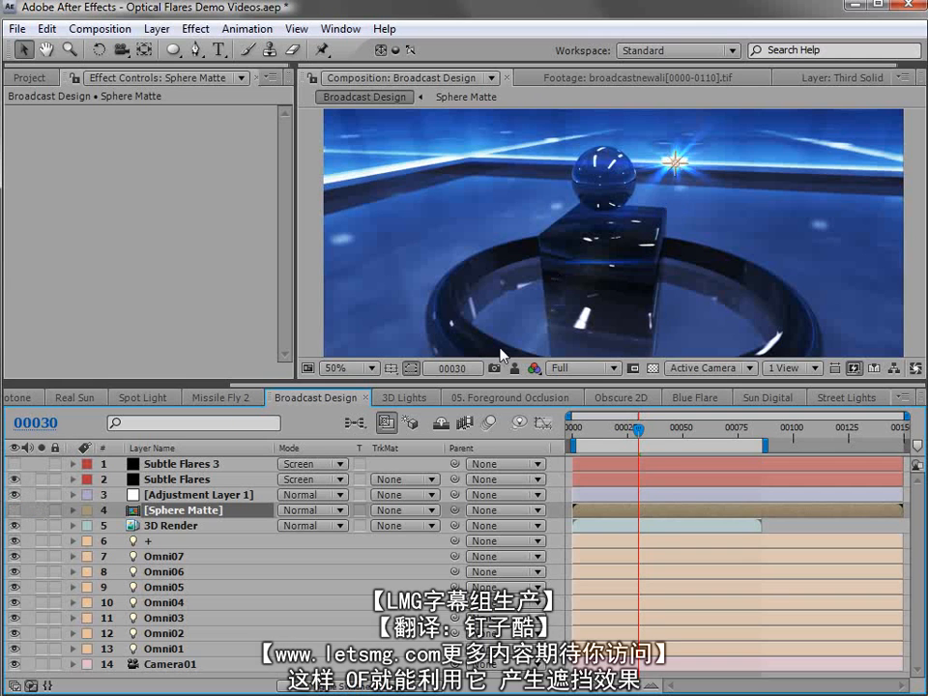
left_click_drag(638, 434, 658, 432)
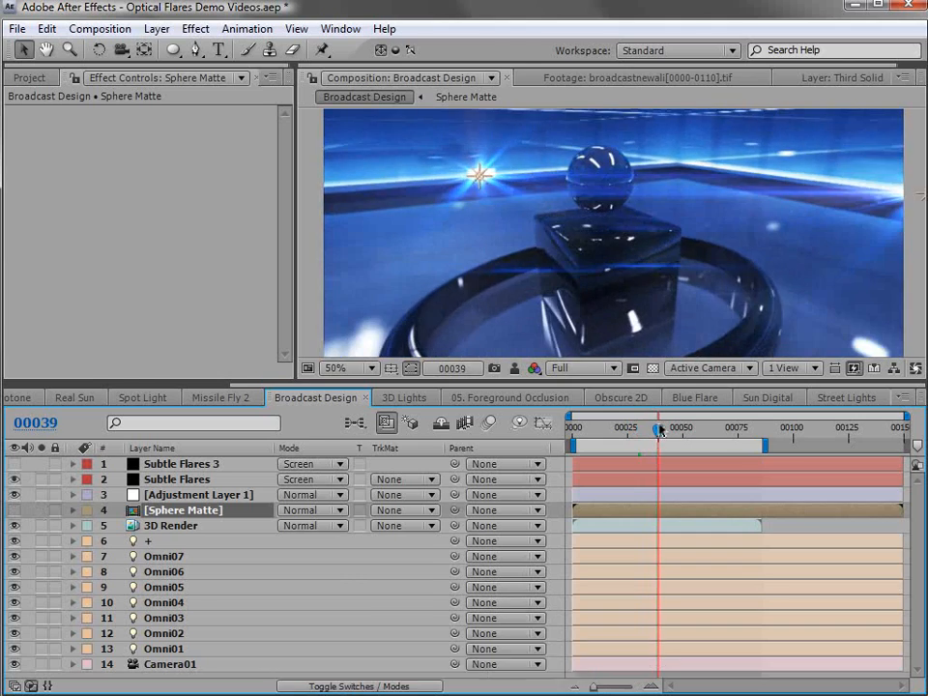